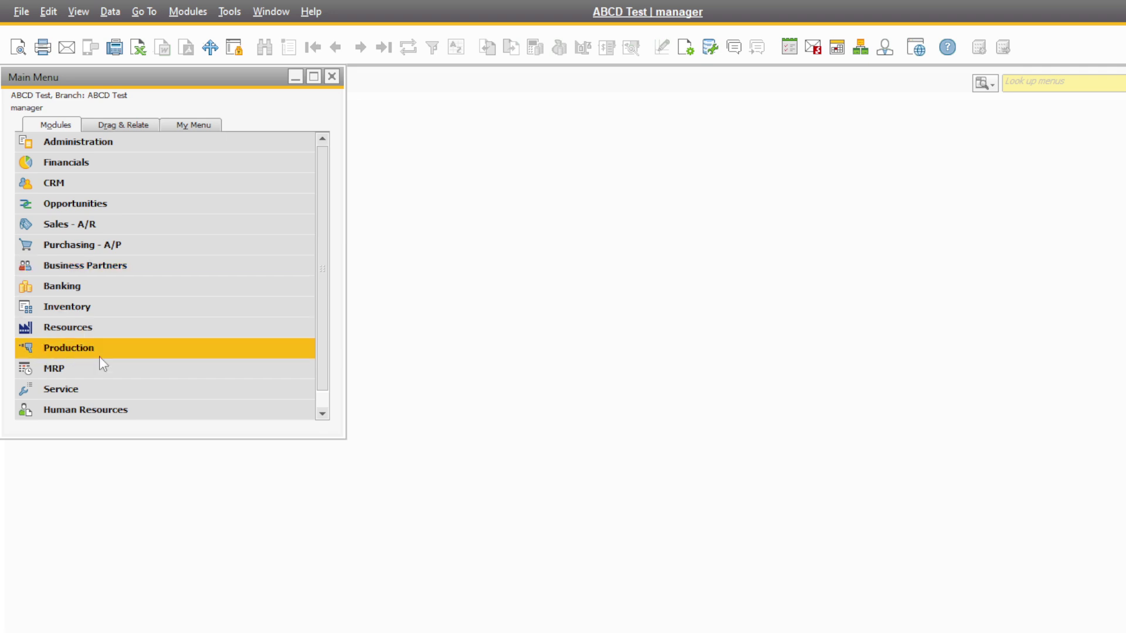
left_click(62, 374)
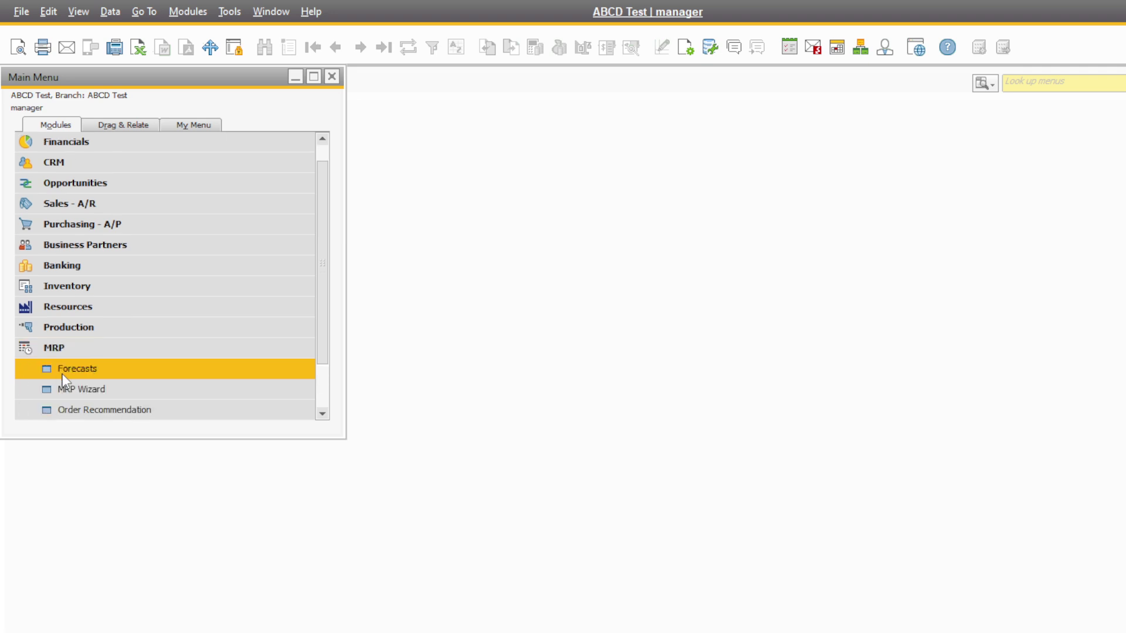
left_click(323, 415)
left_click(323, 415)
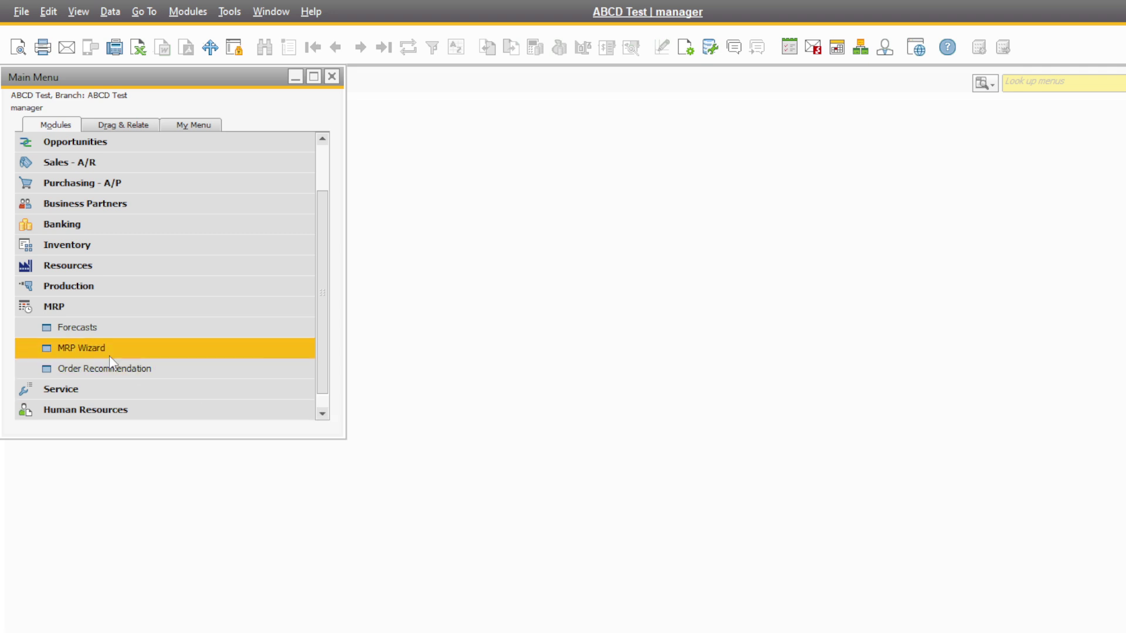
left_click(25, 307)
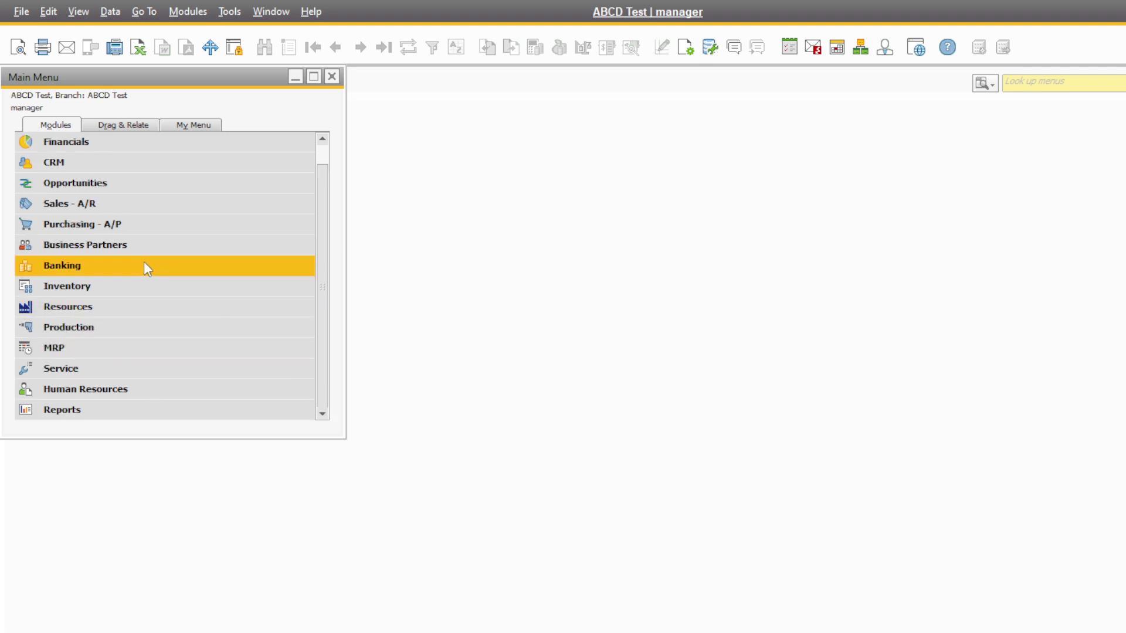
left_click(91, 227)
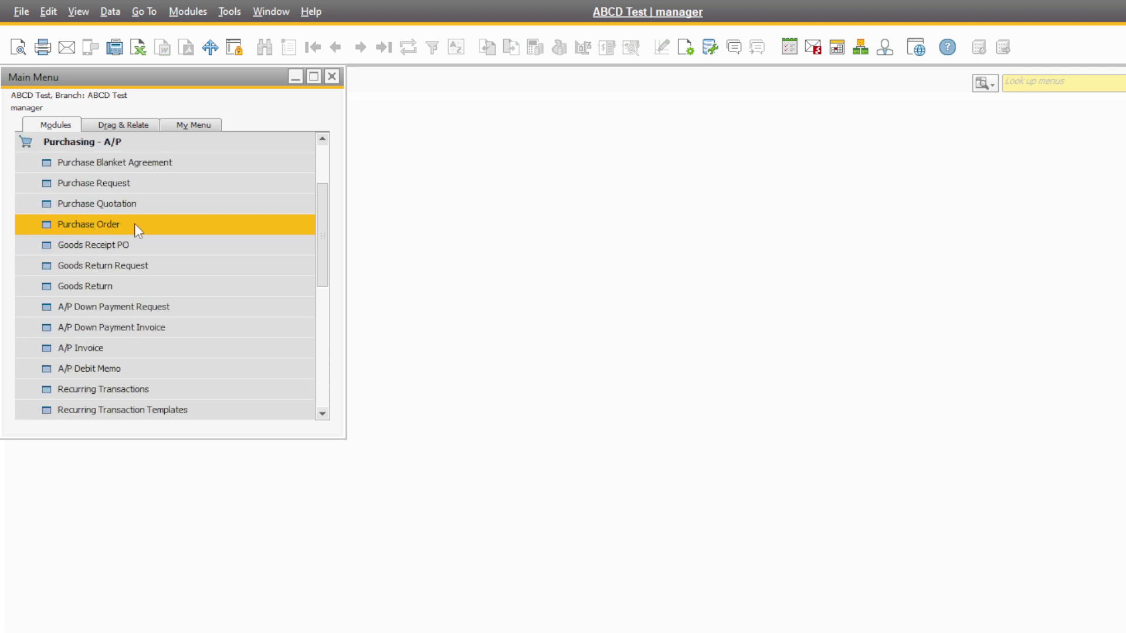
left_click(27, 142)
Step: Look up the Landed Costs setup through the menu search, examine its allocation methods and close it
left_click(1016, 83)
type("la")
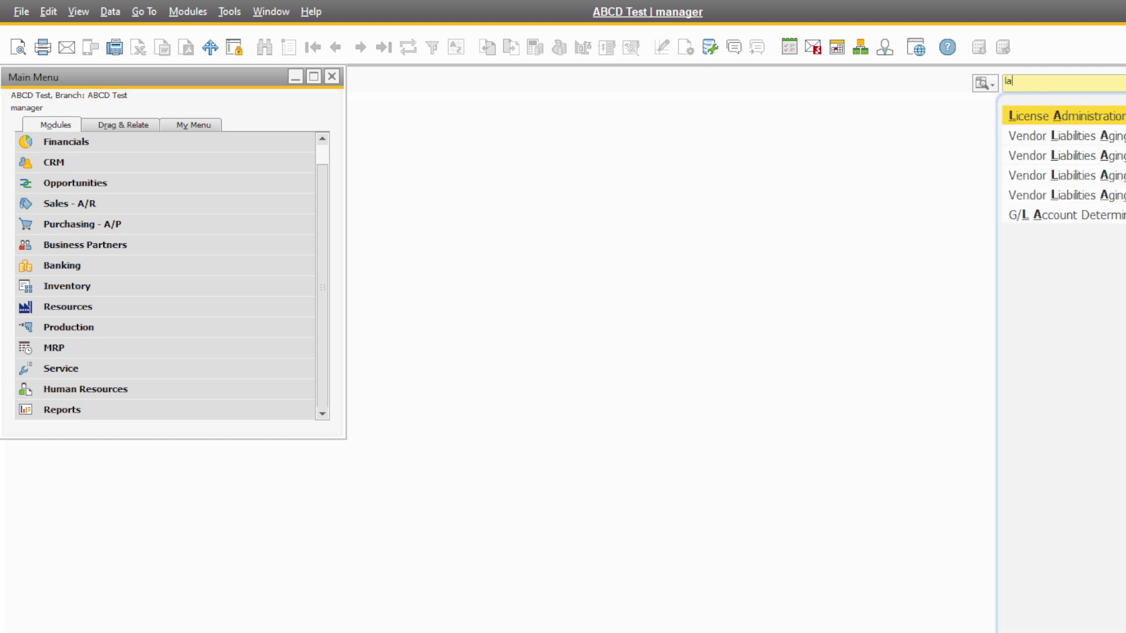
type("nde")
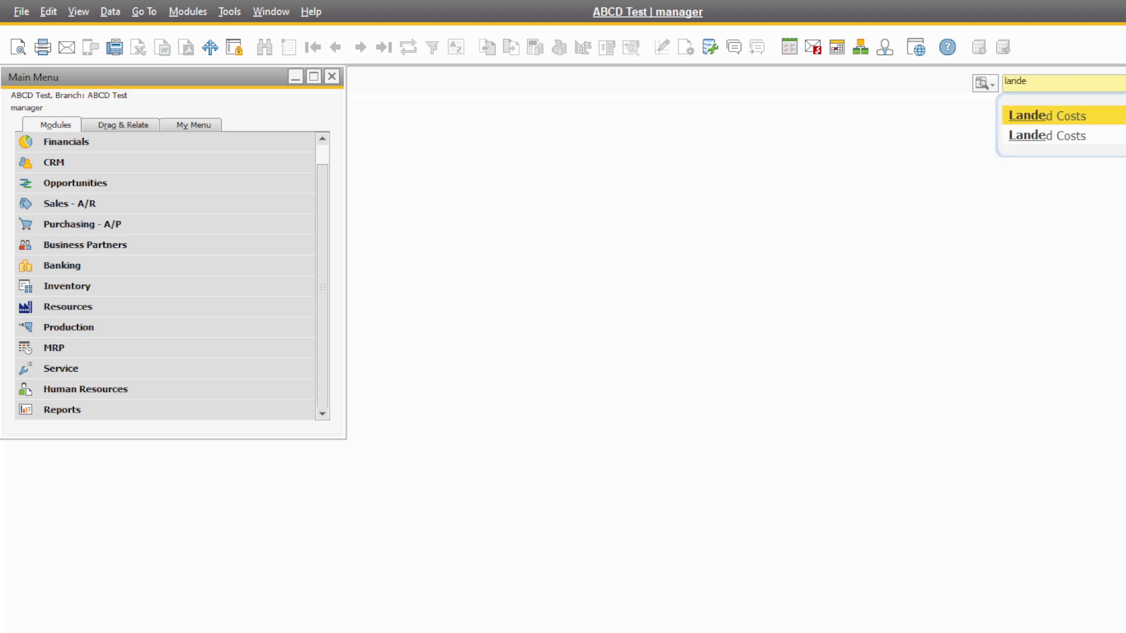
left_click(1063, 123)
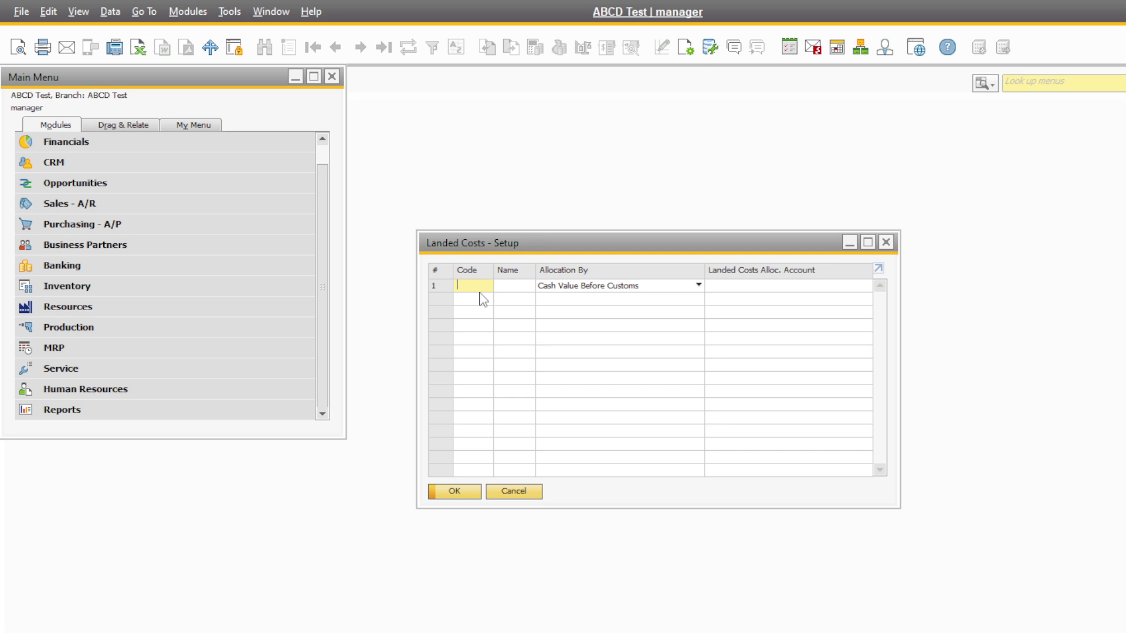
left_click(867, 242)
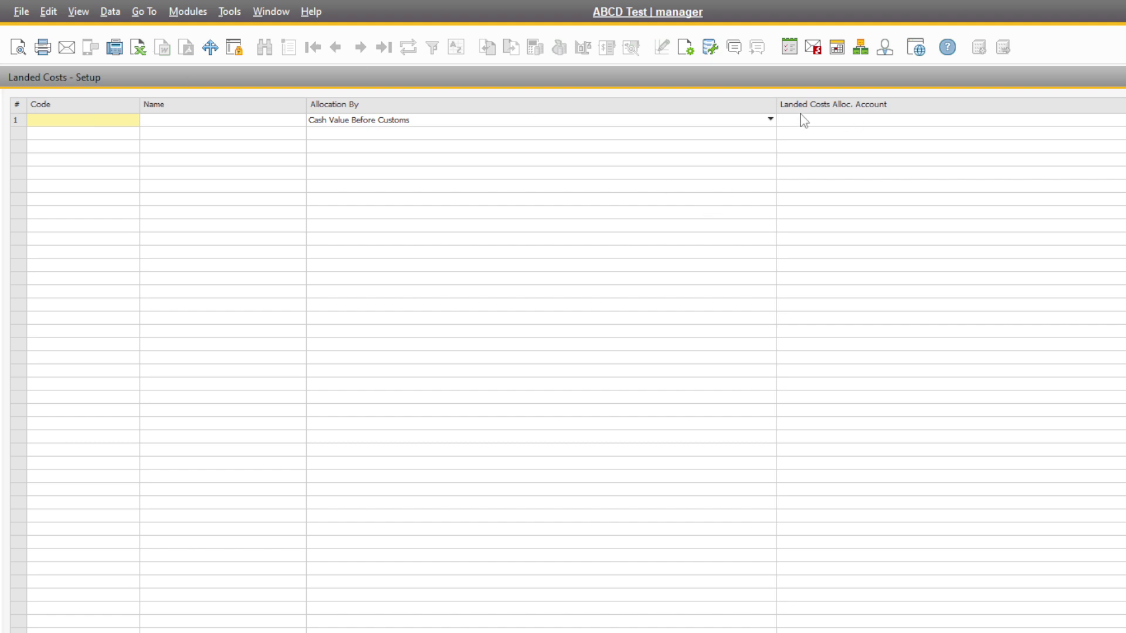
left_click(758, 119)
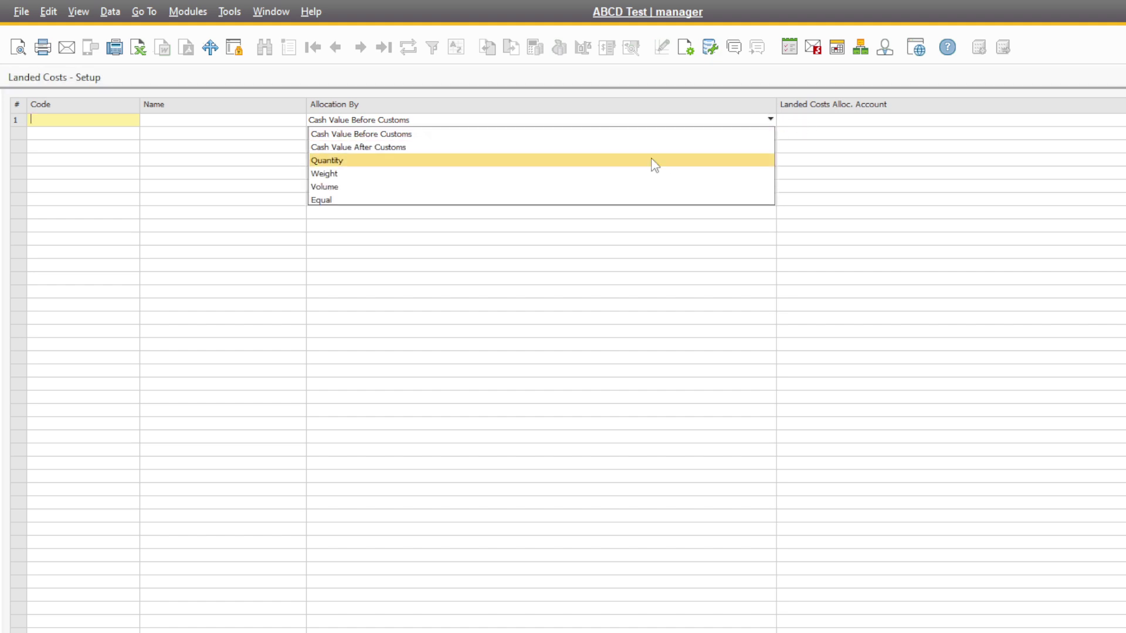
left_click(97, 129)
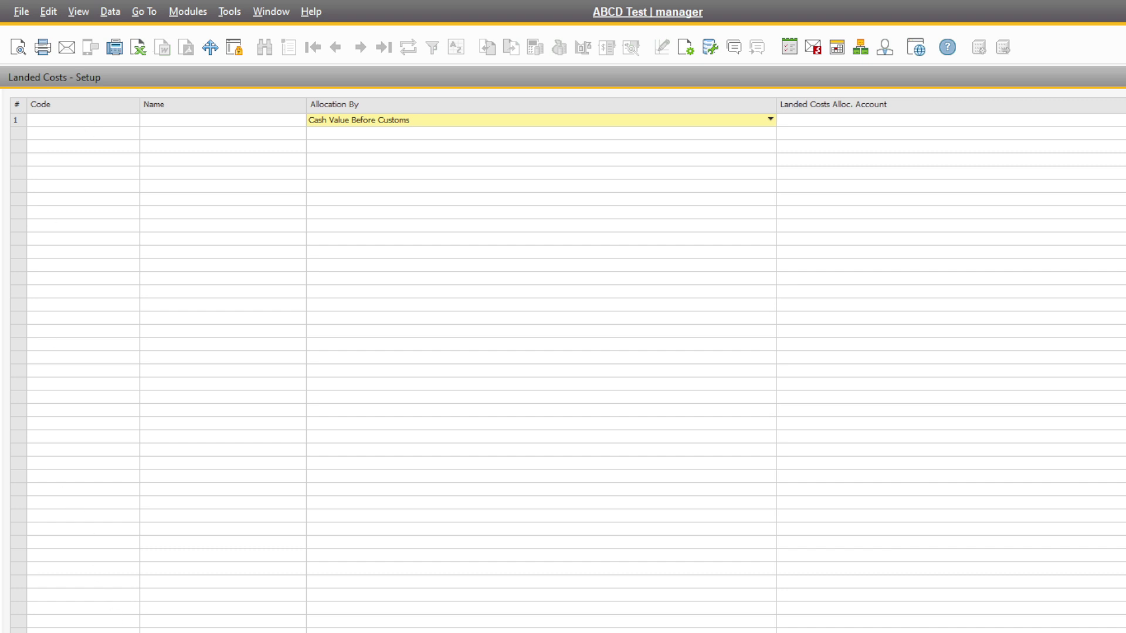
key("Escape")
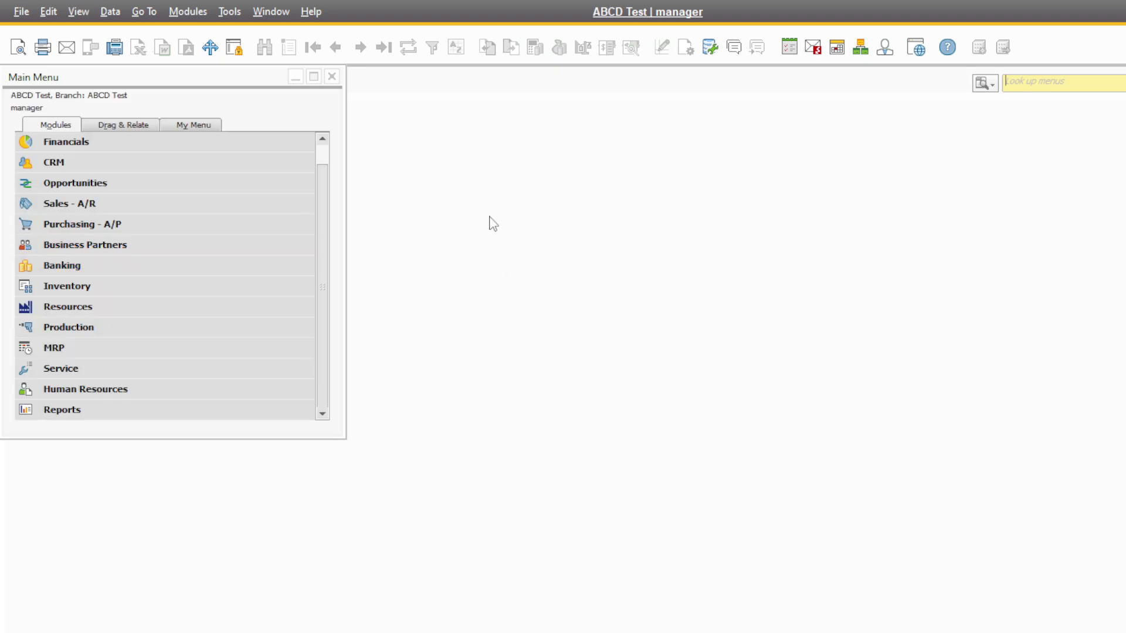
Step: Try to open the Landed Costs document through the menu search
left_click(990, 85)
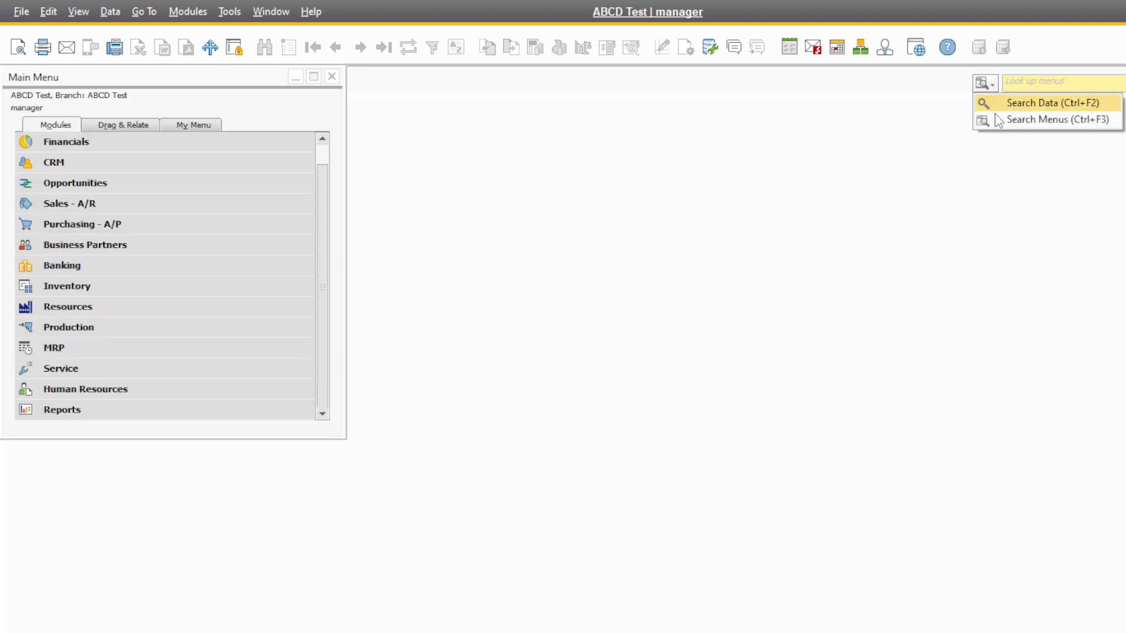
left_click(995, 122)
type("la")
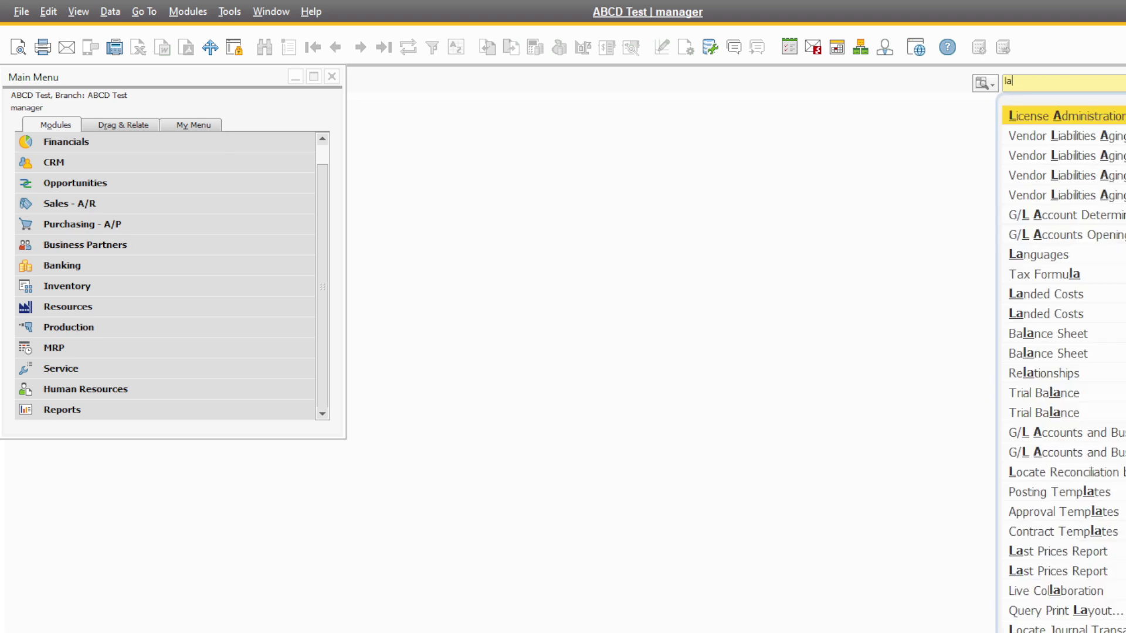
type("nde")
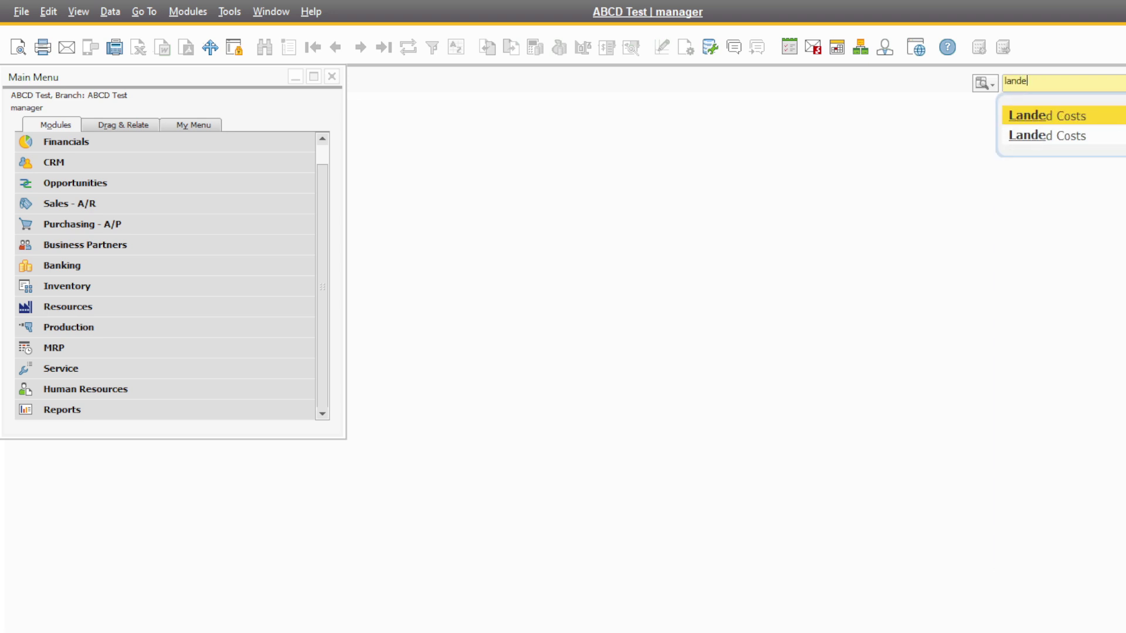
left_click(1050, 142)
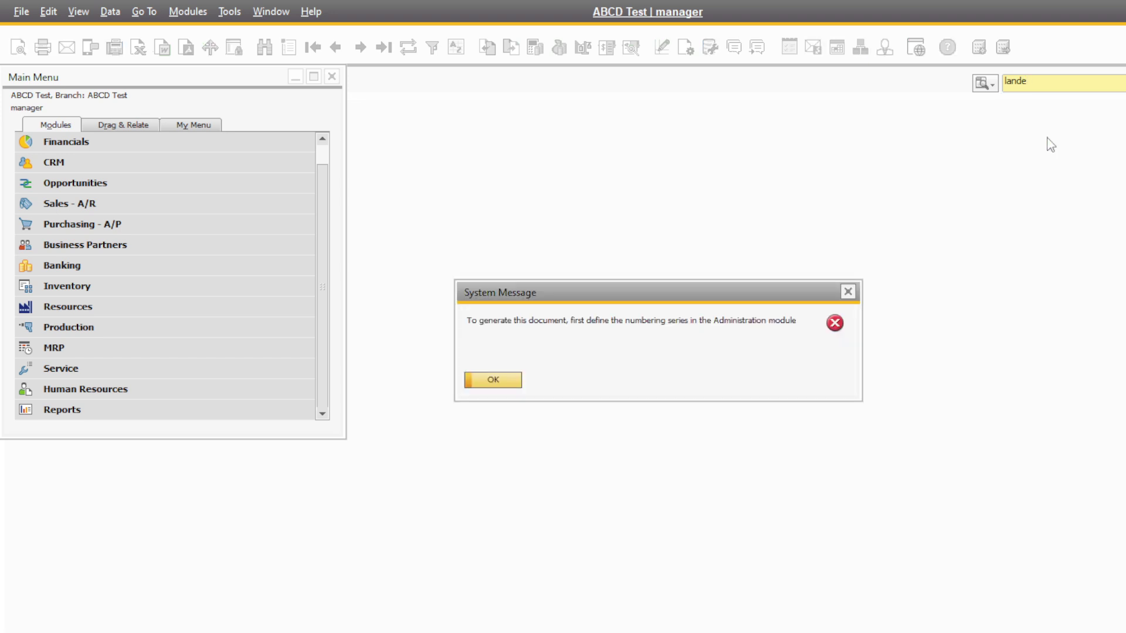
left_click(507, 379)
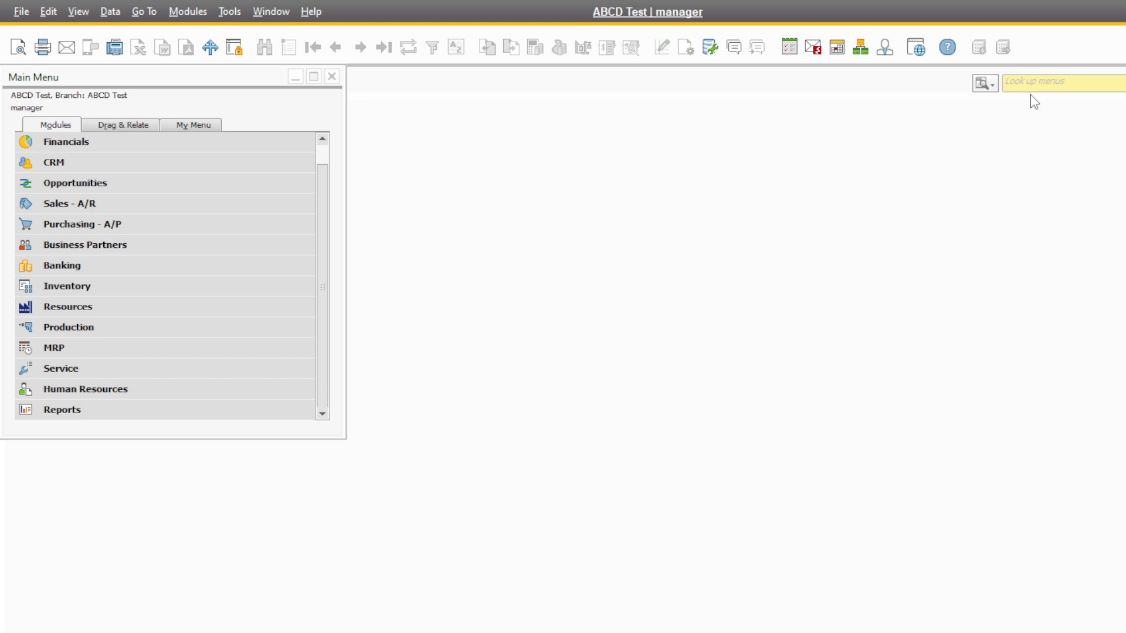
Step: Find the Document Numbering setup through the menu search and open it
type("doc")
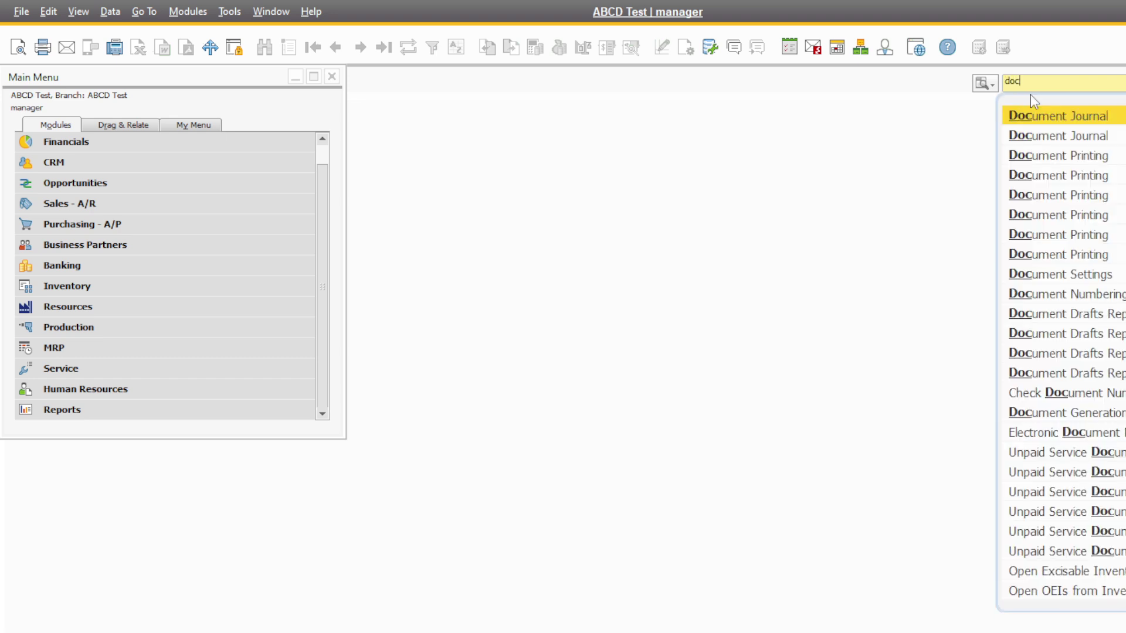
type("um")
key("BackSpace")
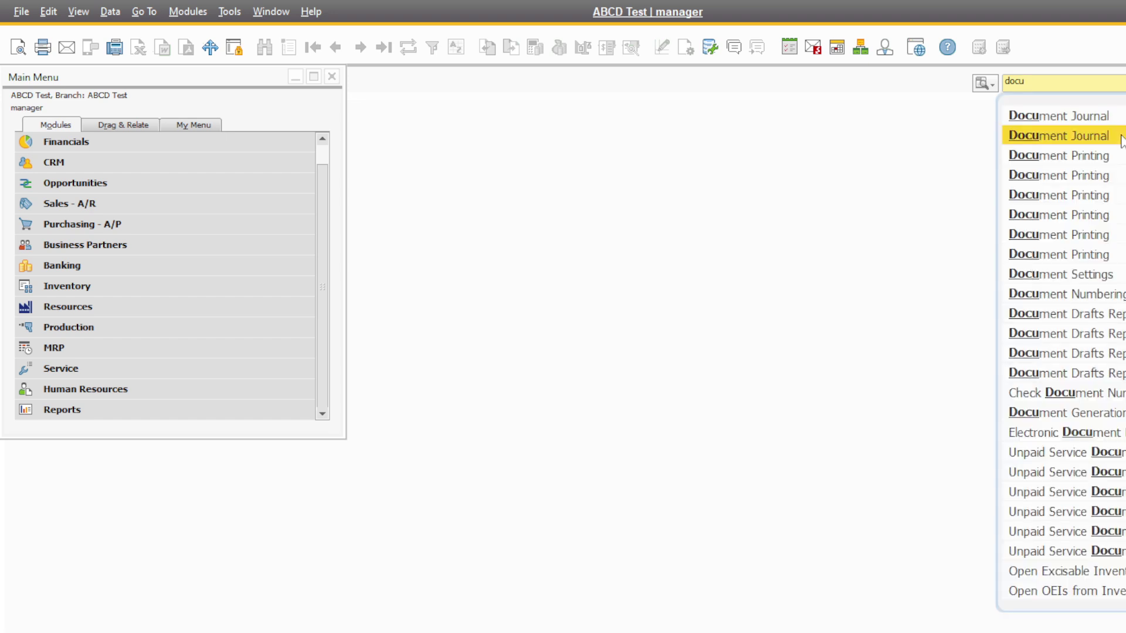
left_click(1098, 300)
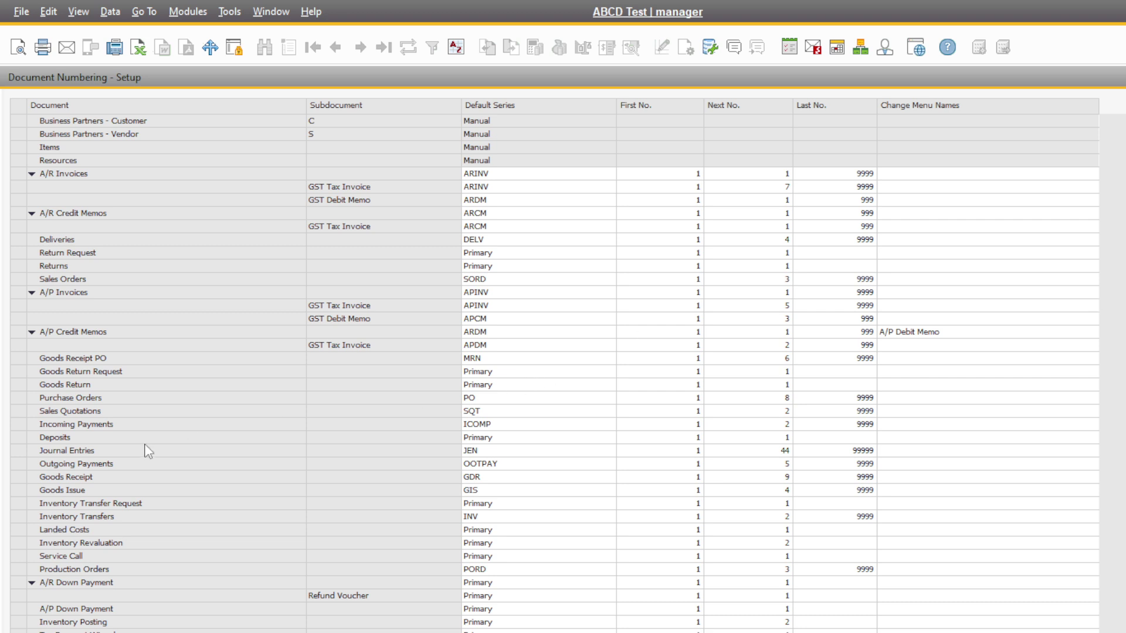
Step: Set the period indicator of the Primary series for Landed Costs to FY2324 and close the numbering setup
double_click(18, 529)
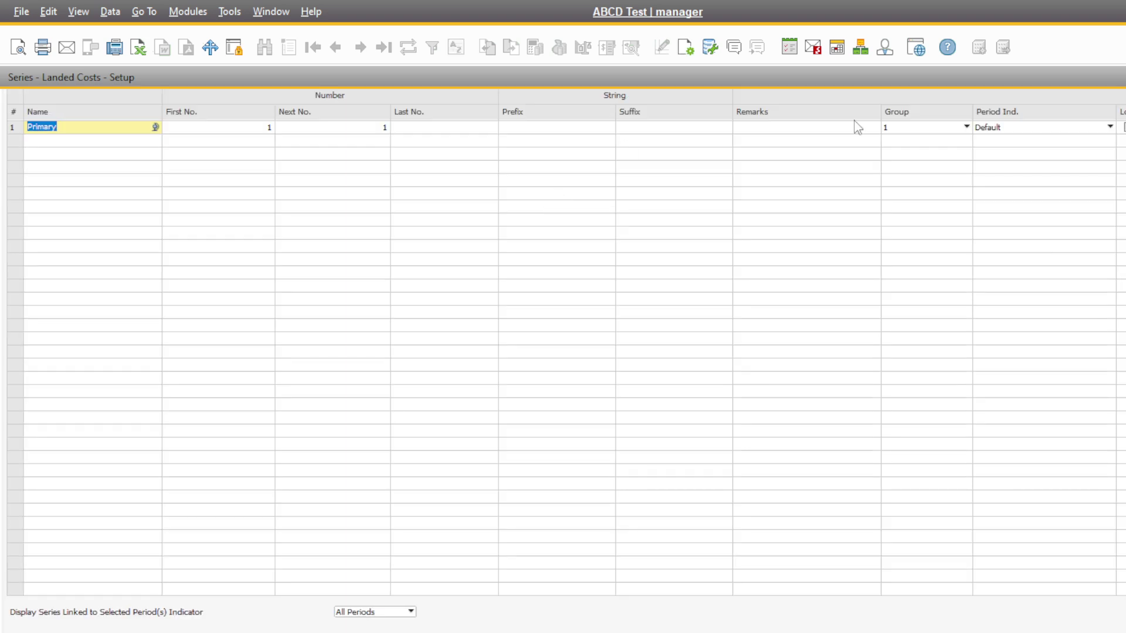
left_click(1108, 127)
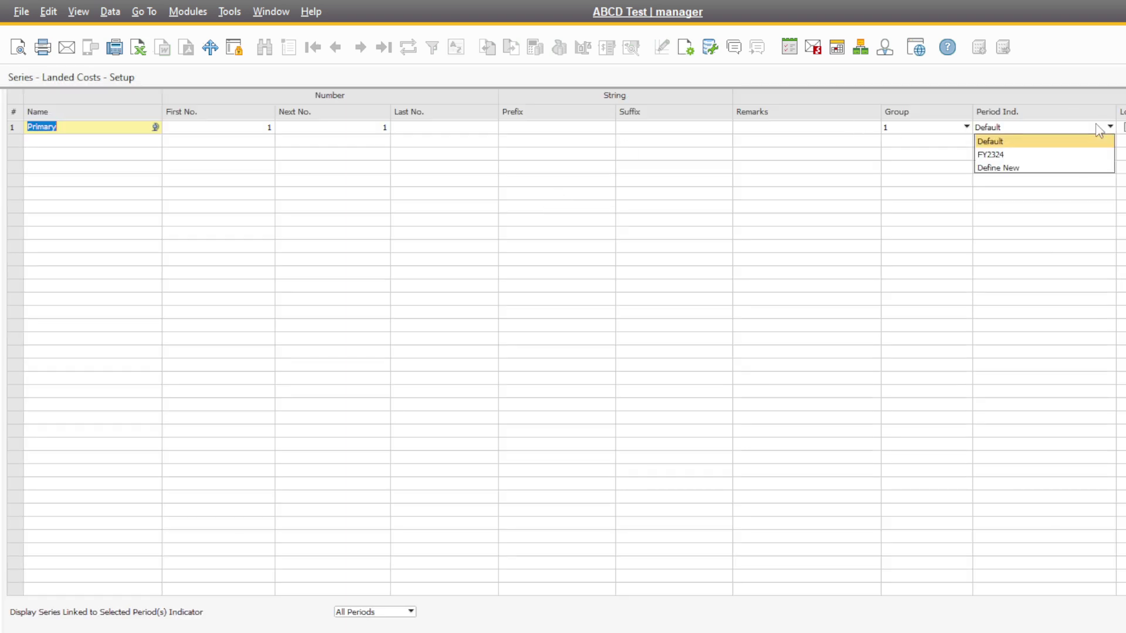
left_click(991, 159)
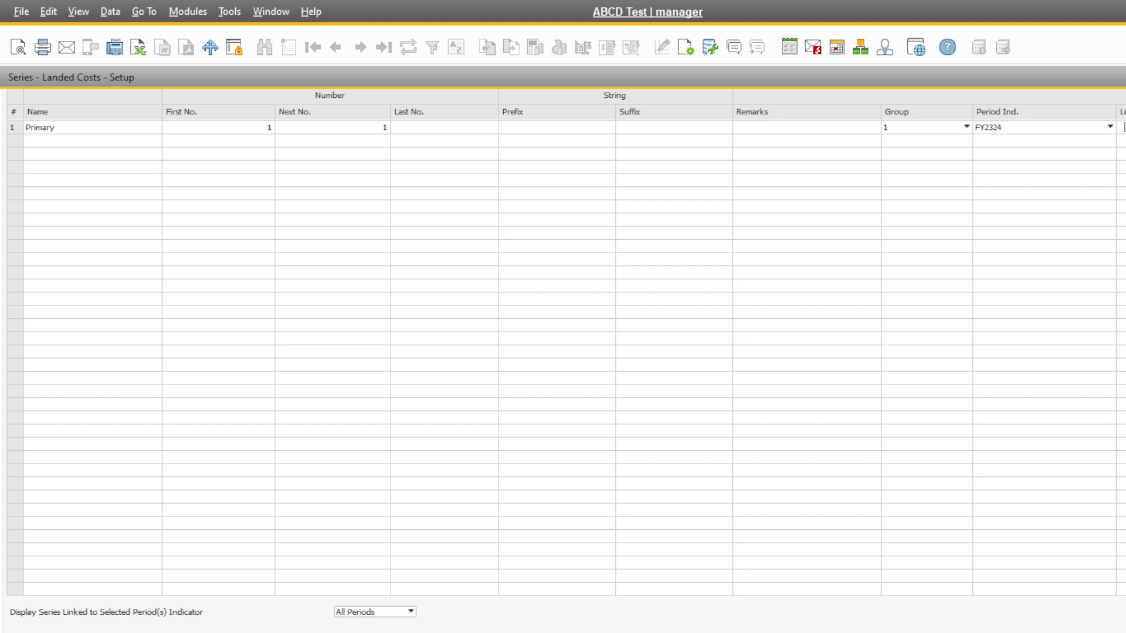
key("Escape")
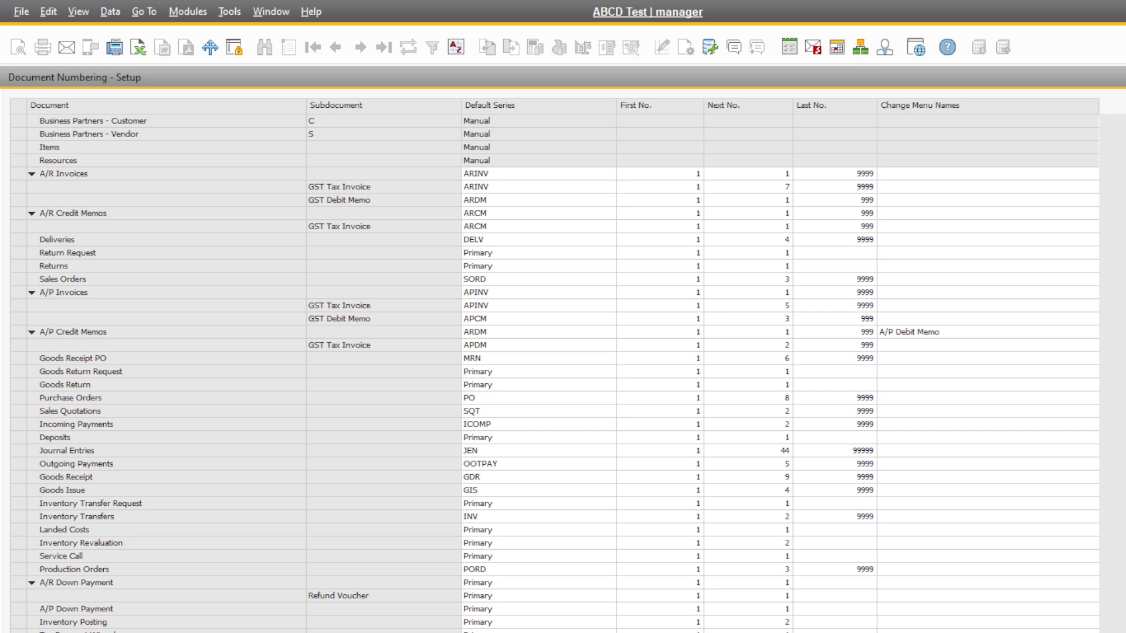
key("Escape")
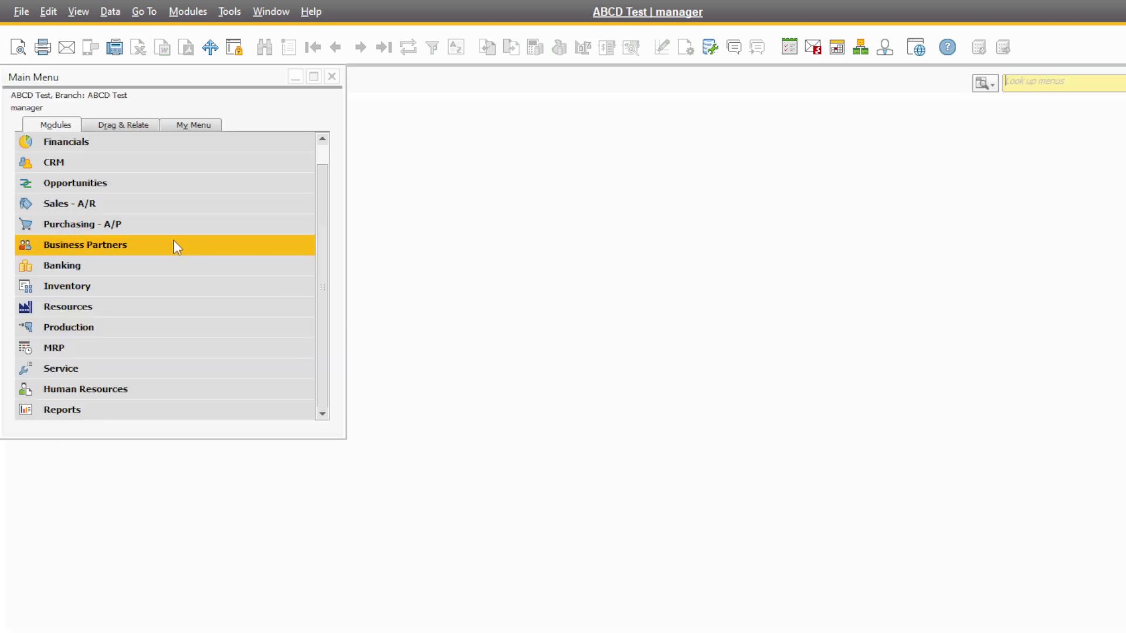
Step: Find the Aggrawal Enterprises purchase order based on Purchase Request 1 and copy it to a Goods Receipt PO
left_click(119, 223)
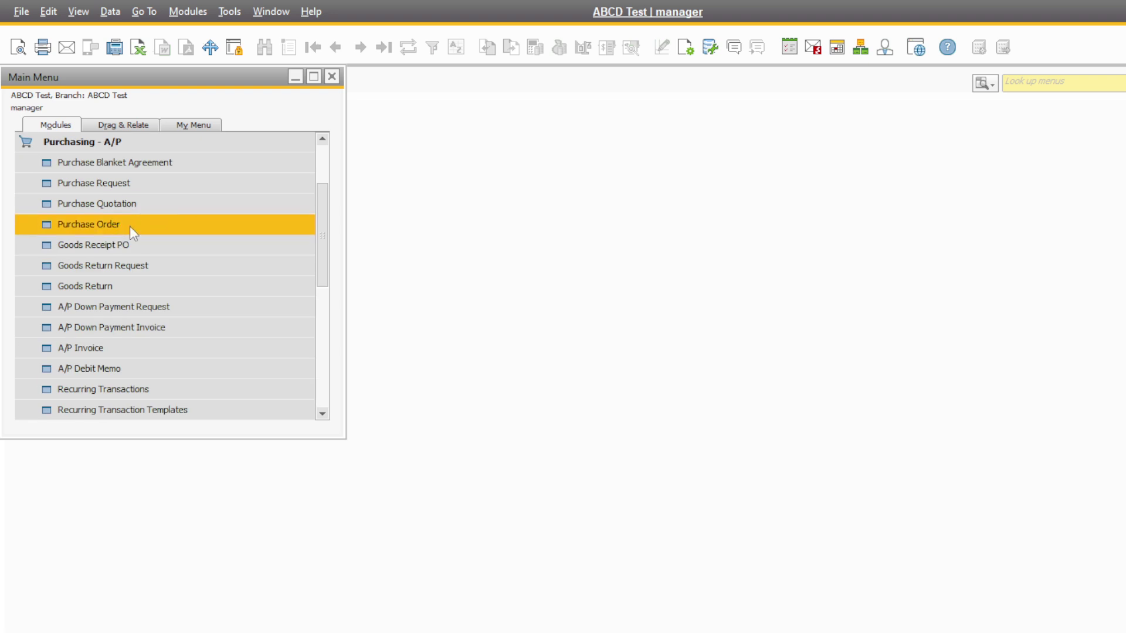
left_click(116, 231)
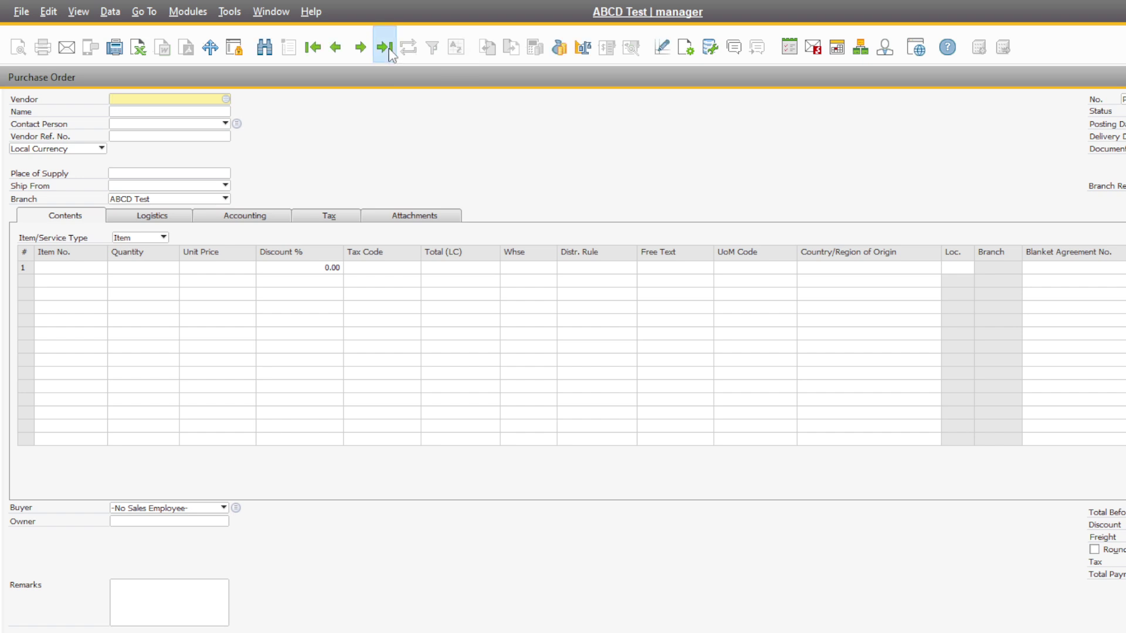
left_click(385, 47)
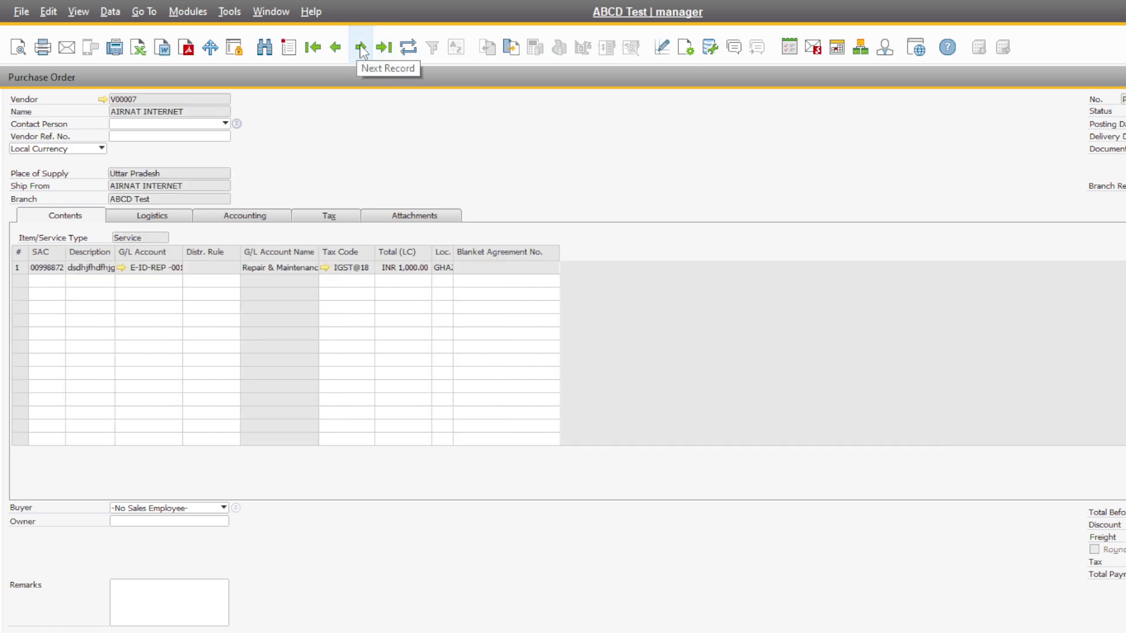
left_click(339, 47)
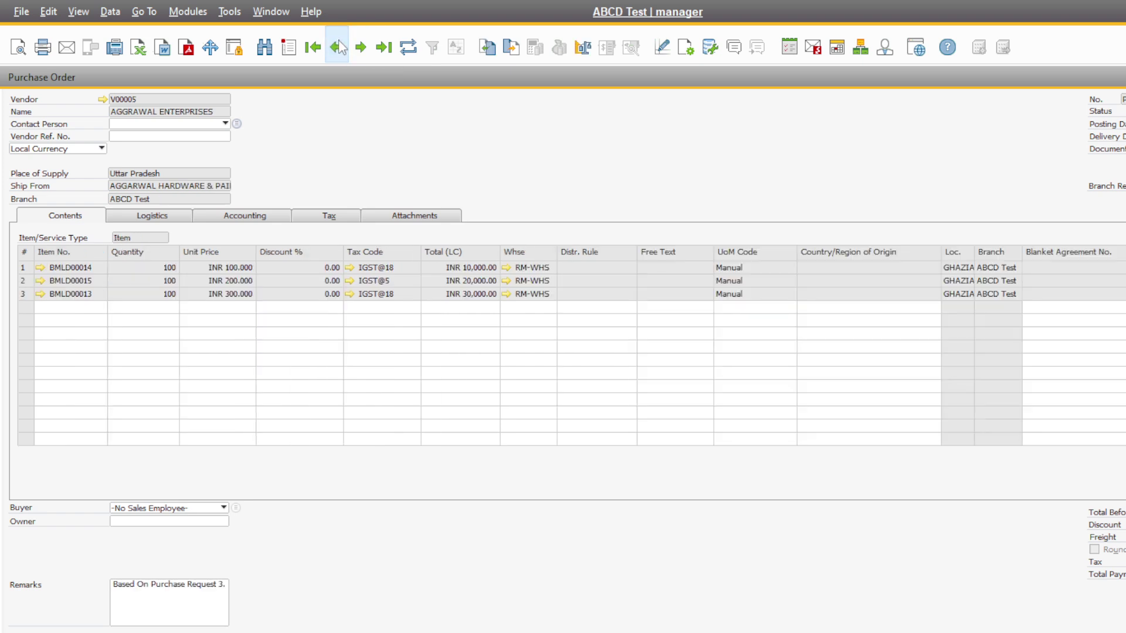
left_click(339, 47)
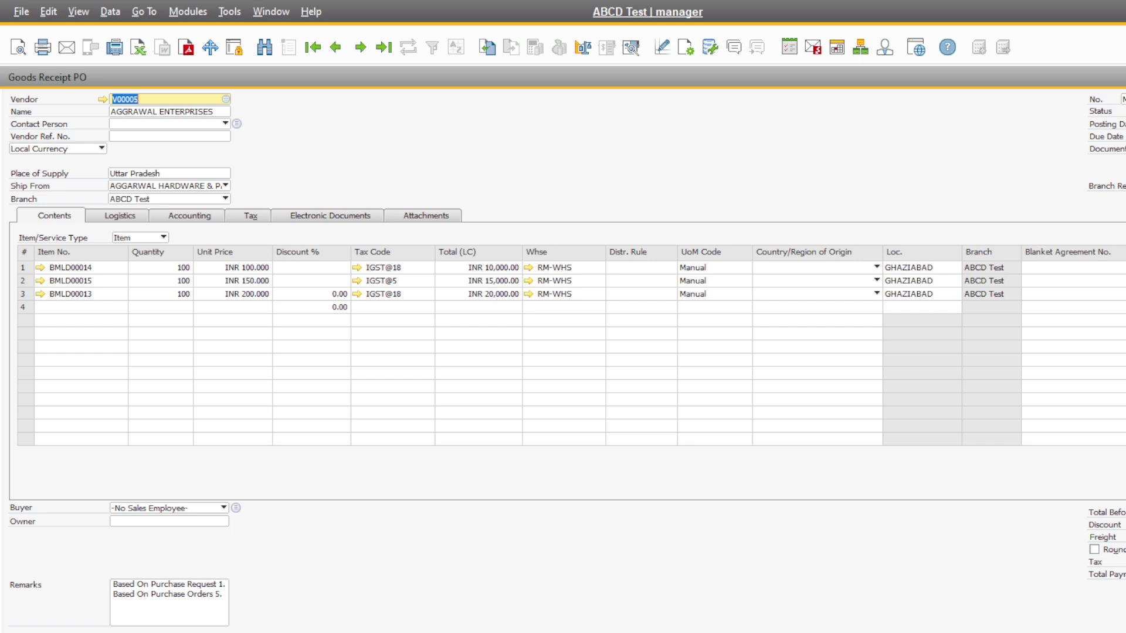
Step: Add the Goods Receipt PO with the Add & View option, and return to the main menu with Purchasing - A/P collapsed
left_click(65, 631)
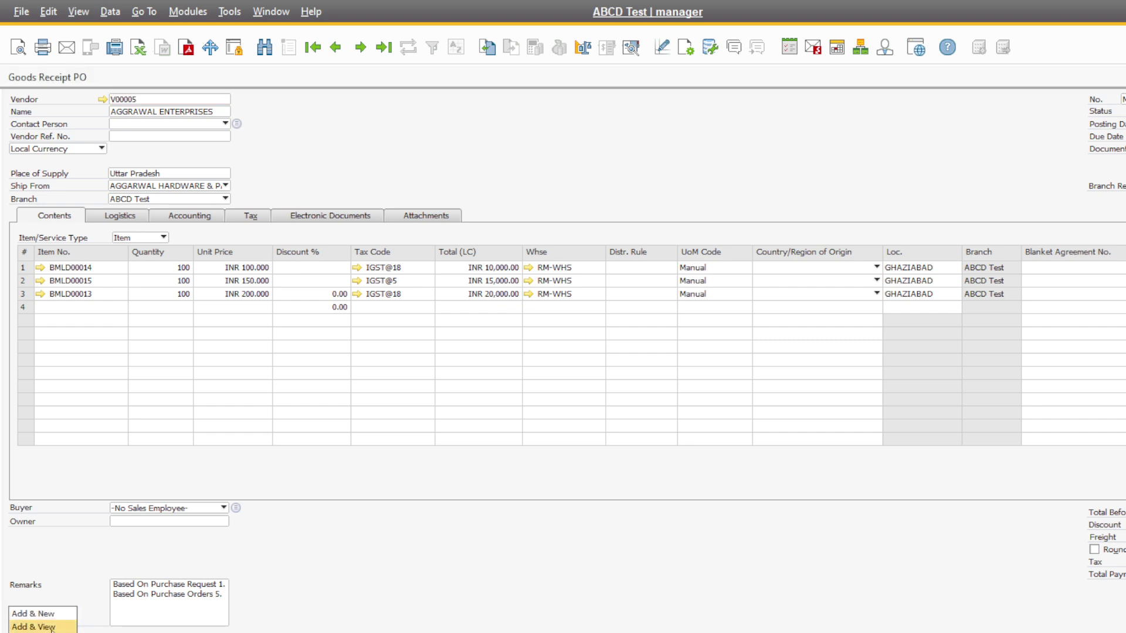
left_click(52, 629)
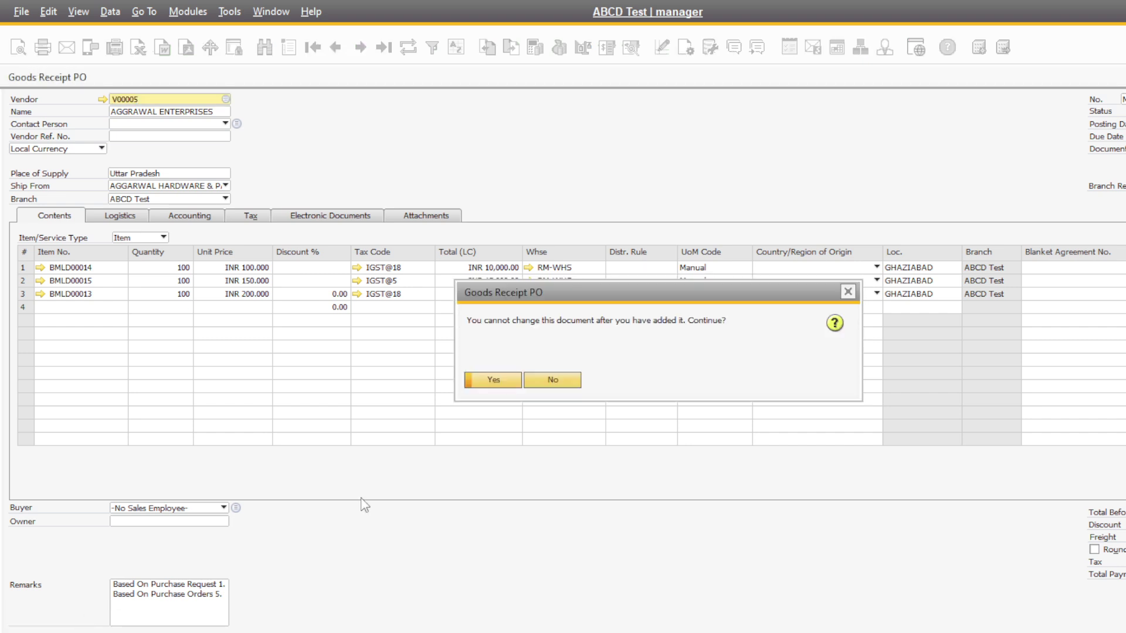
left_click(491, 383)
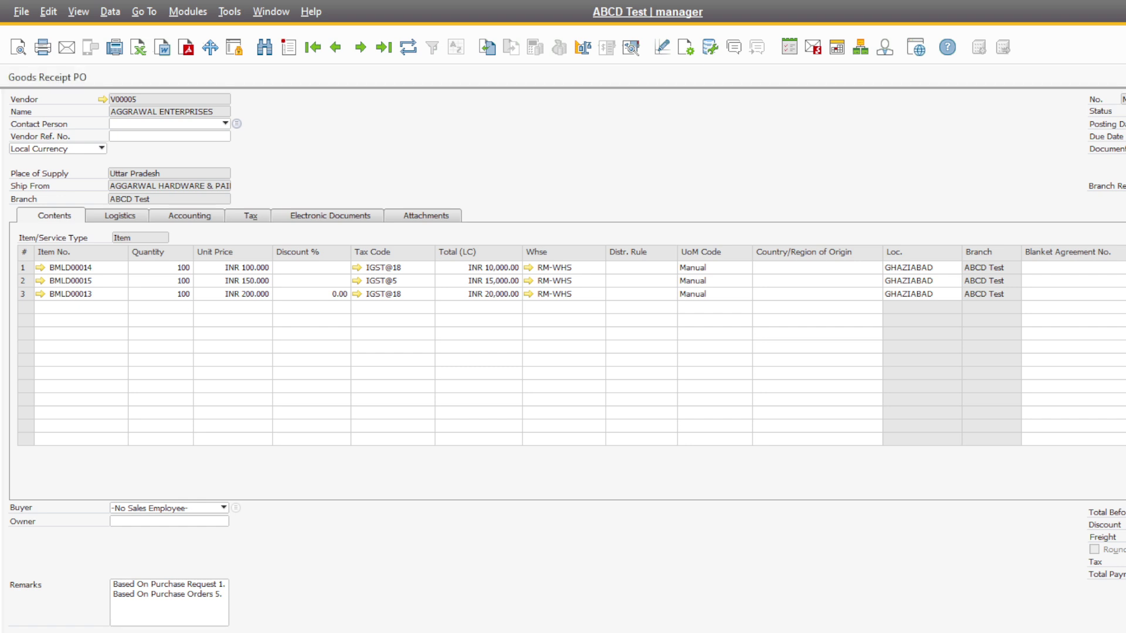
left_click(1027, 611)
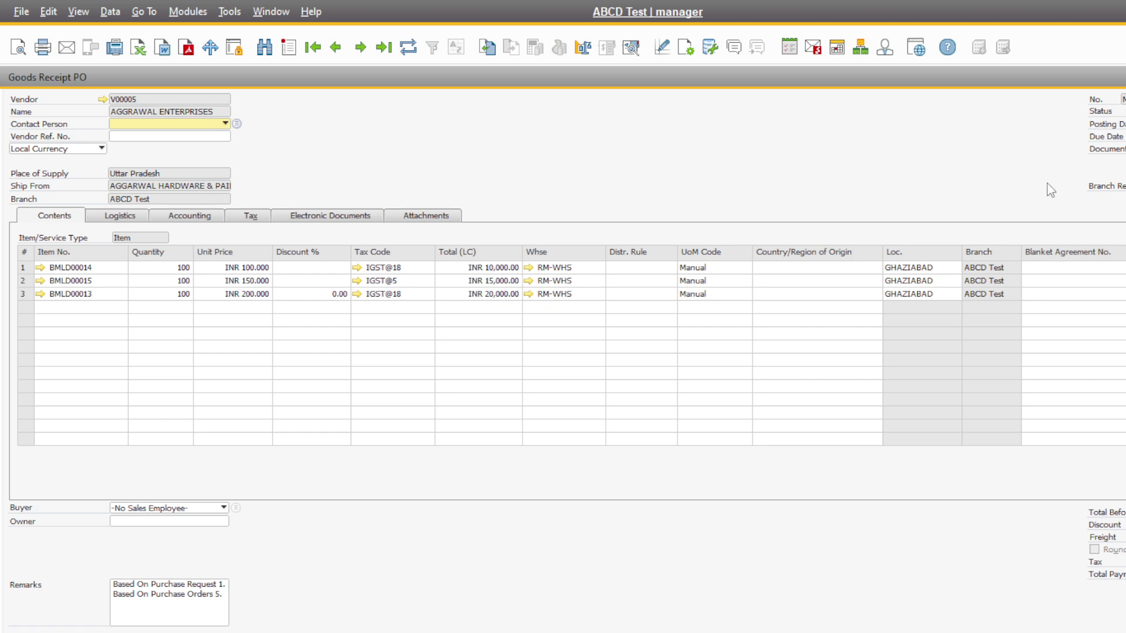
key("ctrl+Tab")
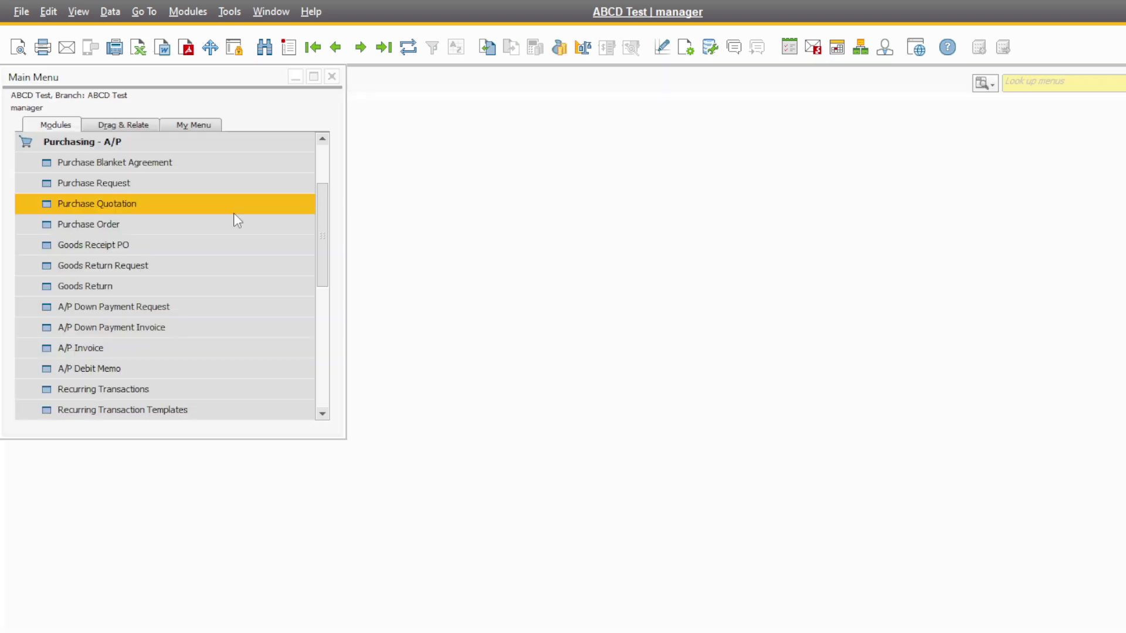
left_click(37, 139)
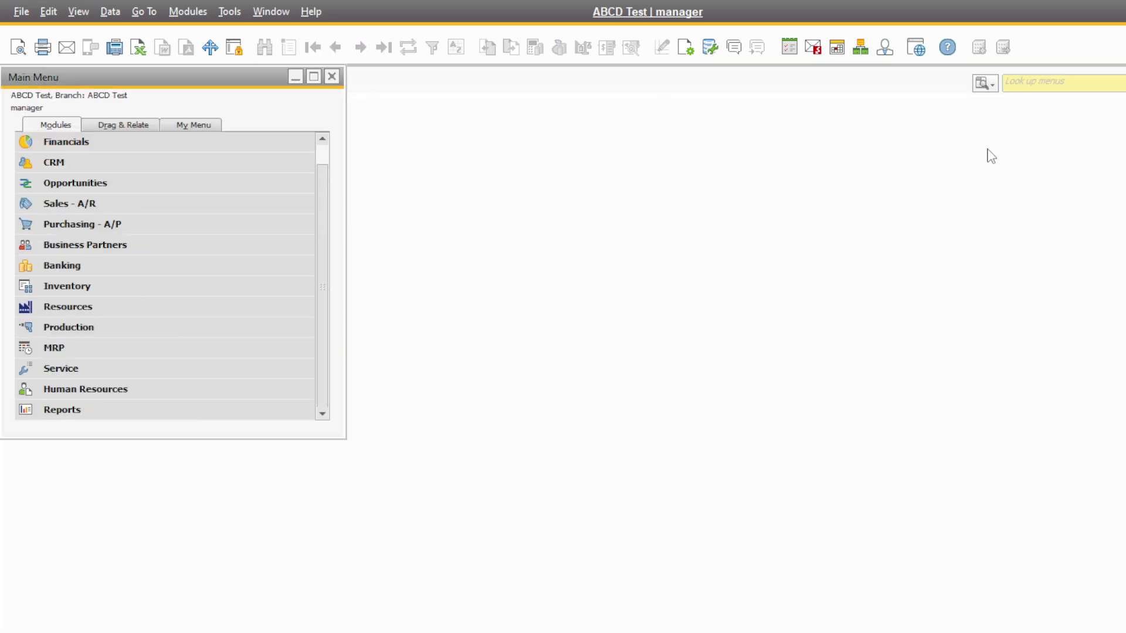
Step: Find the Landed Costs document through the menu search, open it and maximize its window
left_click(1028, 81)
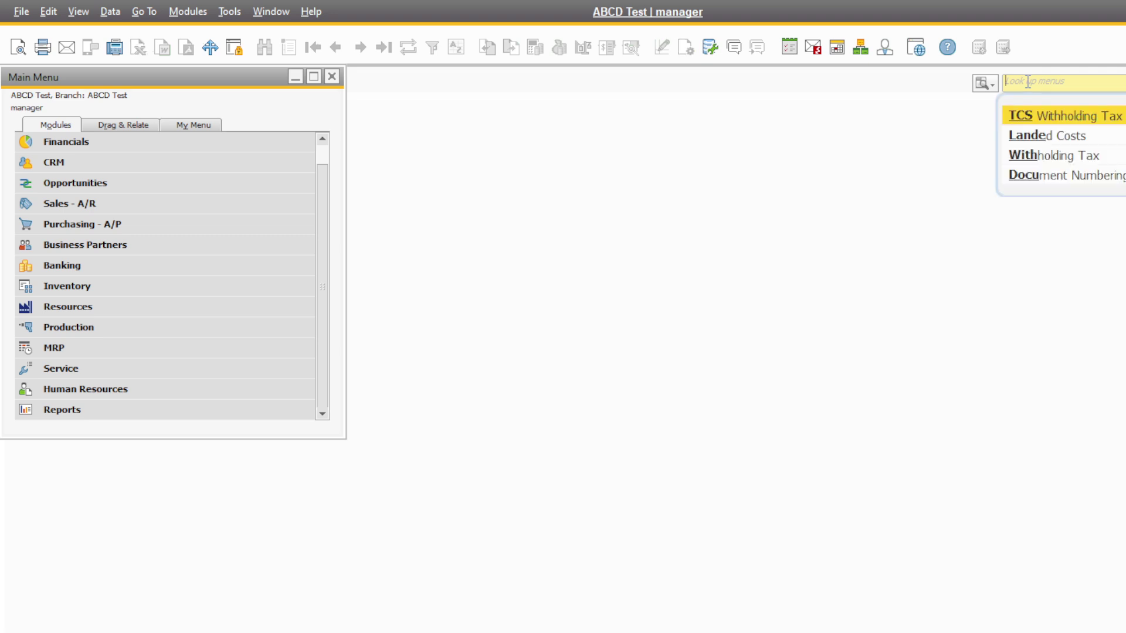
type("lan")
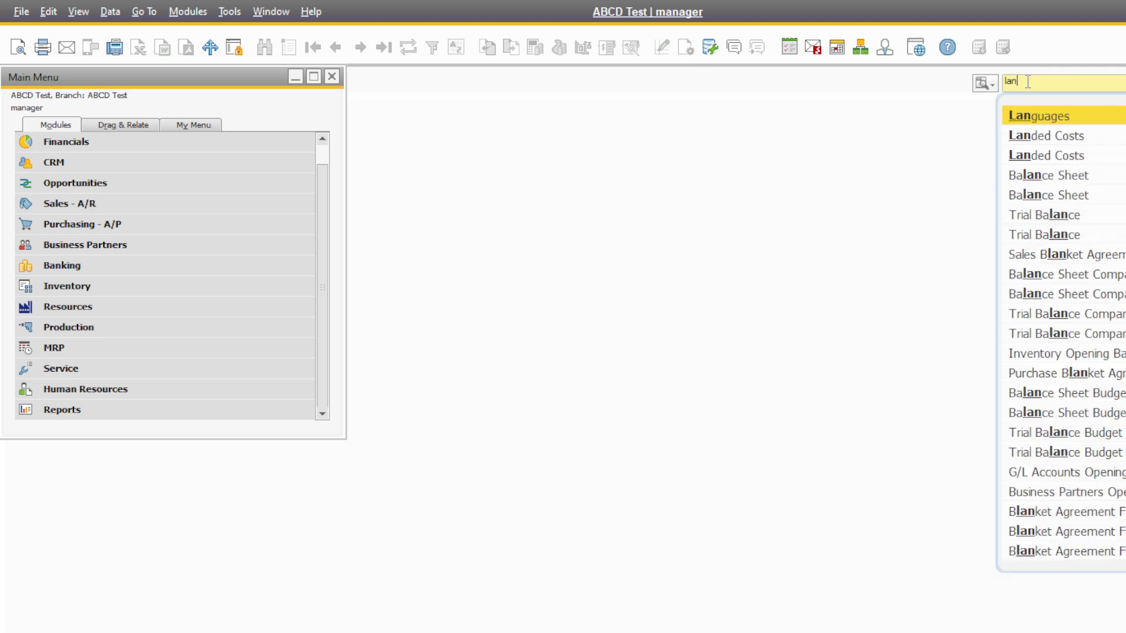
left_click(1061, 157)
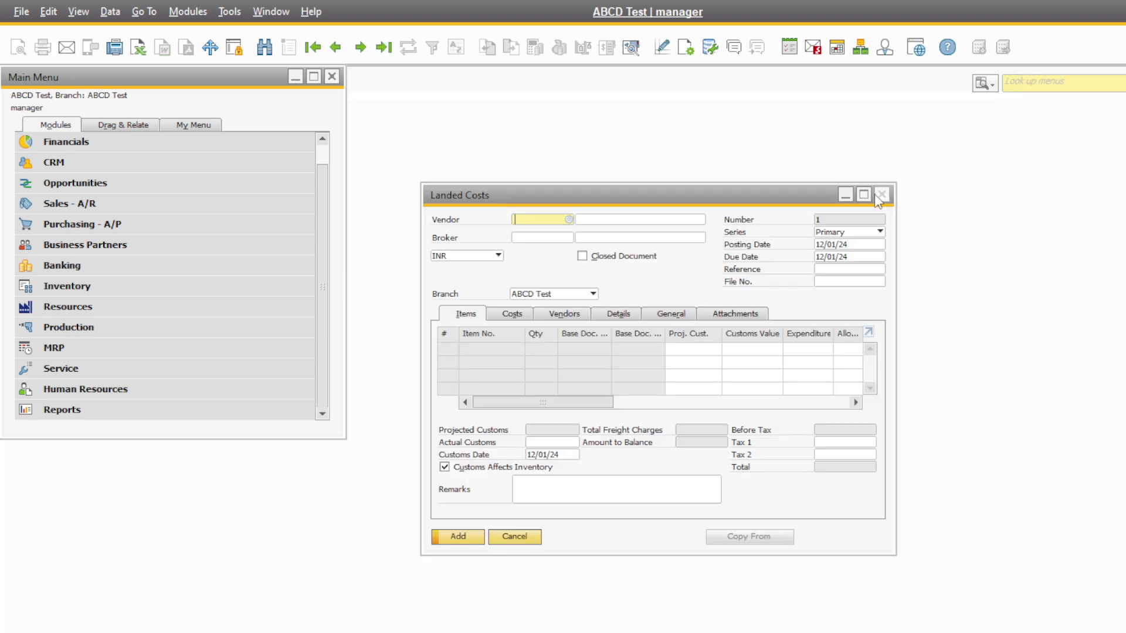
left_click(863, 194)
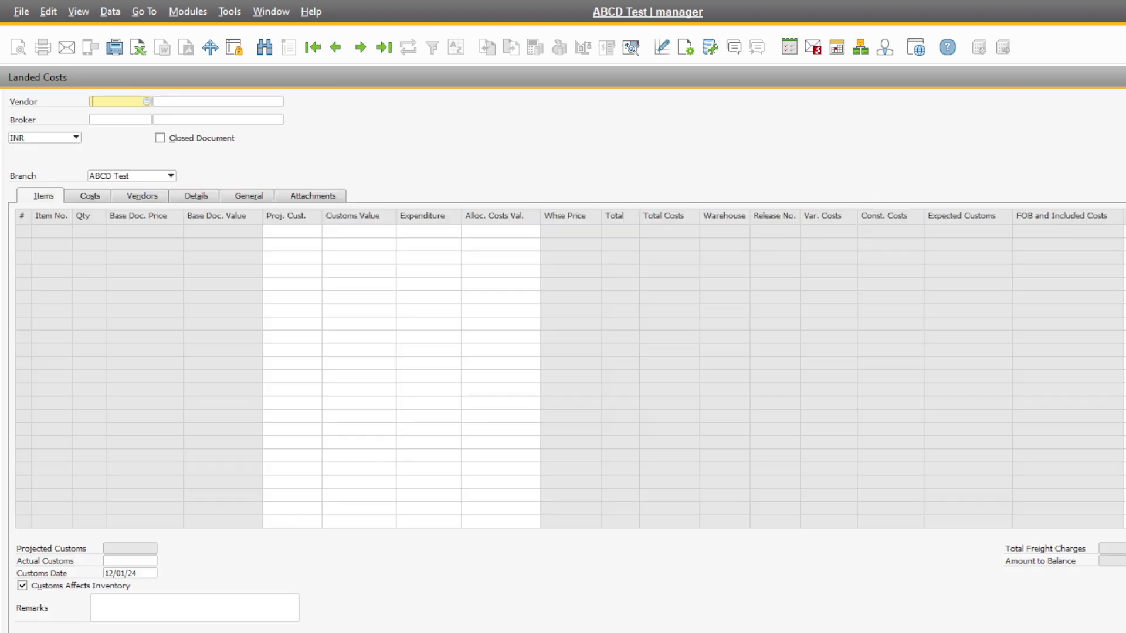
Step: Copy the vendor code from the Goods Receipt PO and enter it as the vendor of the Landed Costs document
key("Escape")
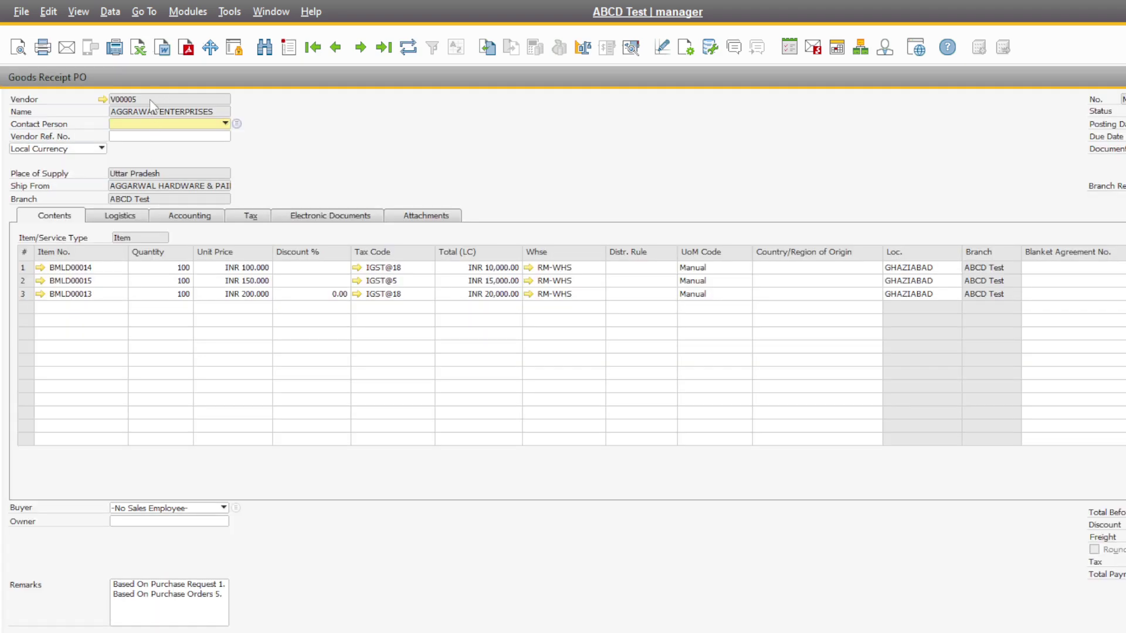
right_click(149, 99)
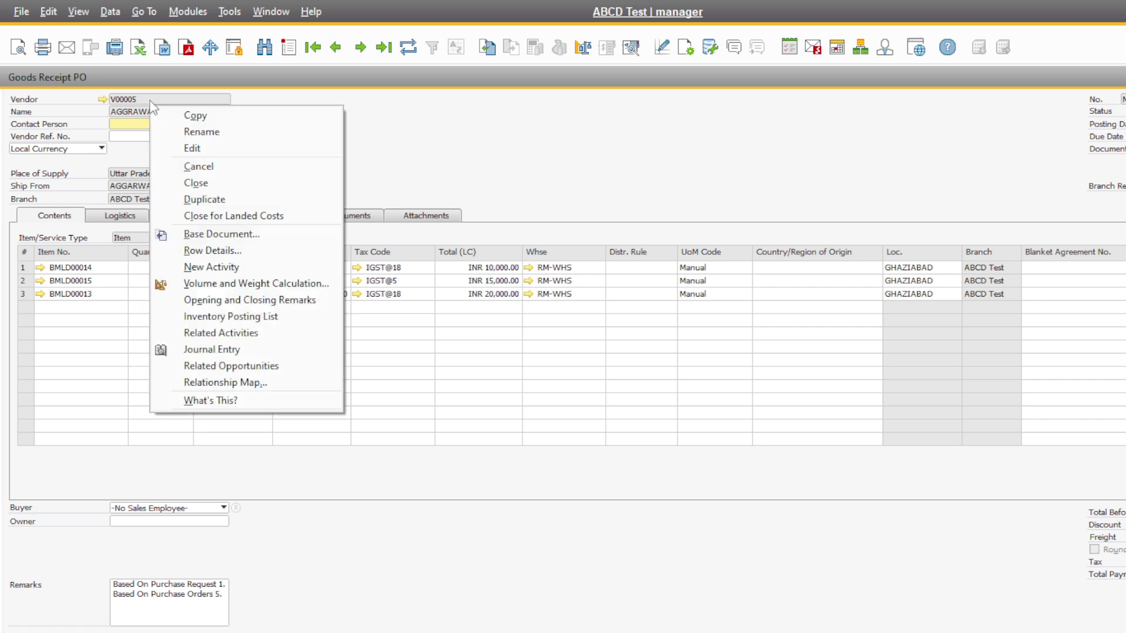
left_click(193, 116)
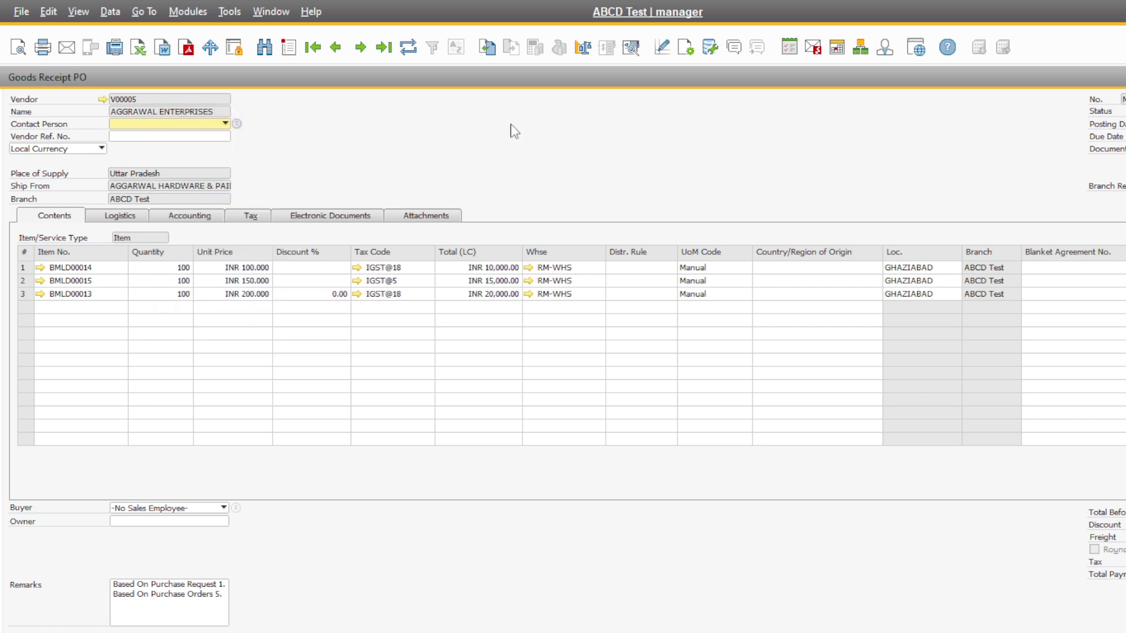
key("Escape")
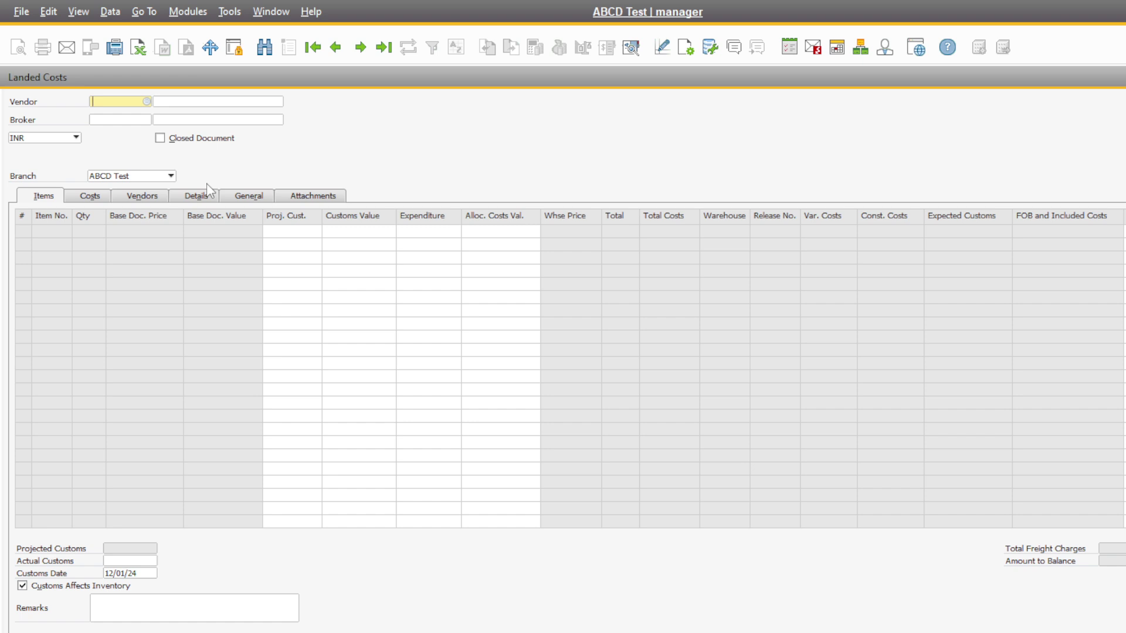
key("ctrl+v")
key("Tab")
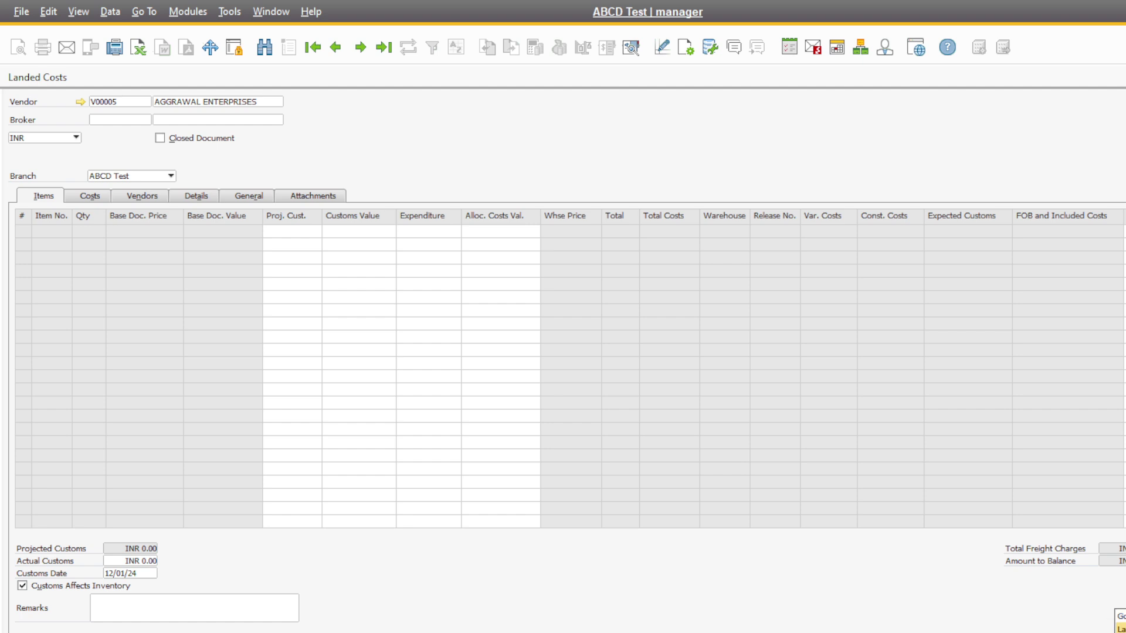
Step: Copy Goods Receipt PO 6, dated 12/01/24 and based on Purchase Request 1, into the Landed Costs document
left_click(1120, 616)
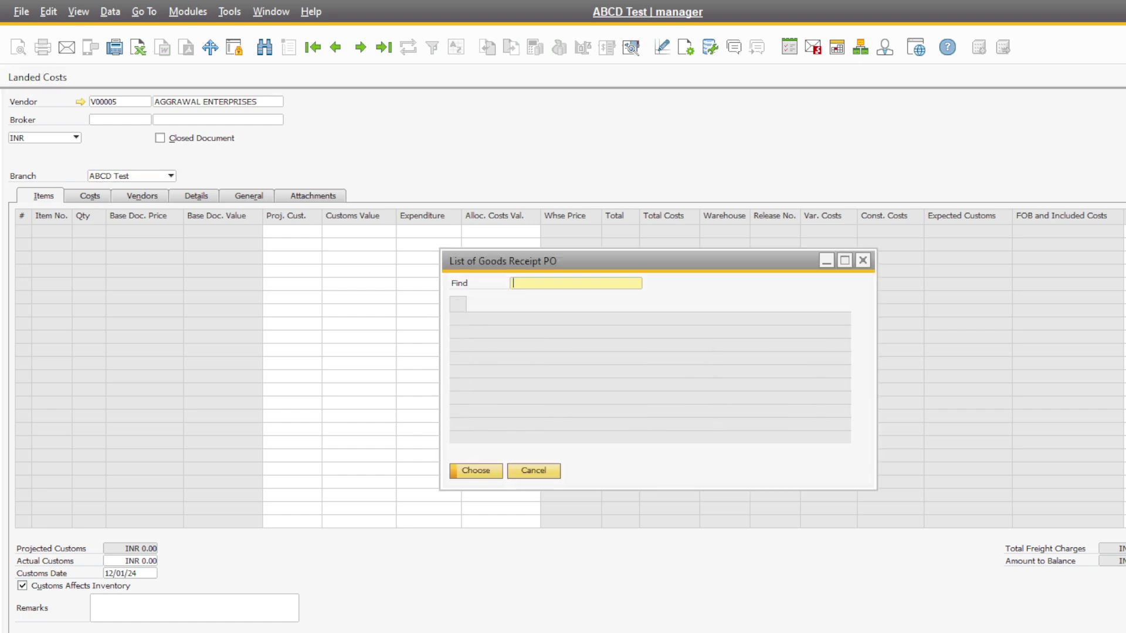
left_click(844, 260)
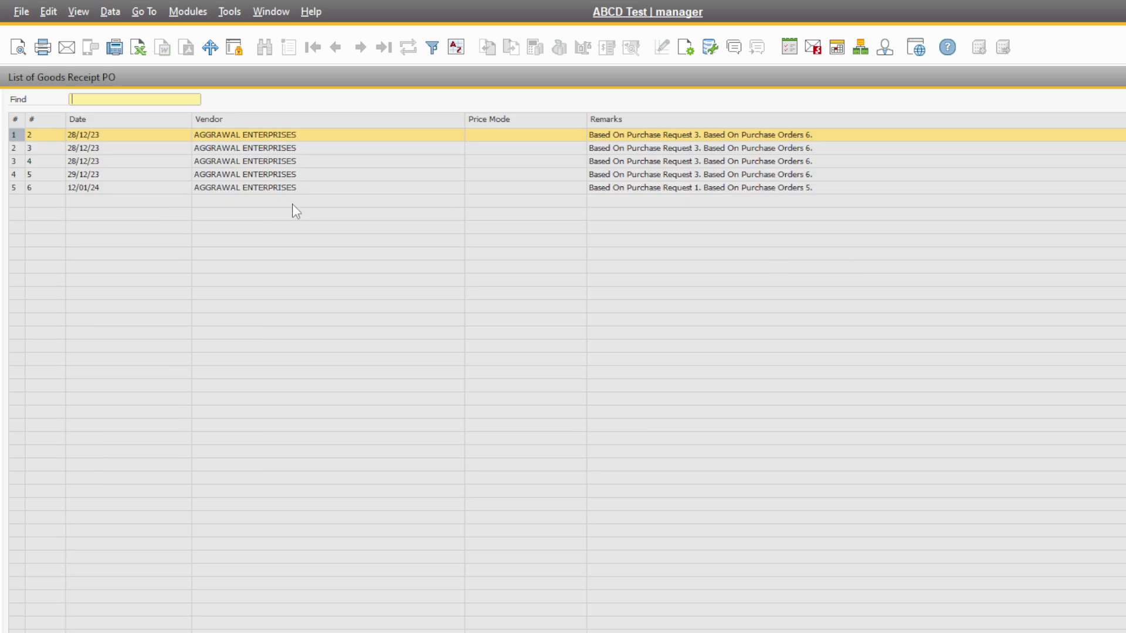
left_click(26, 186)
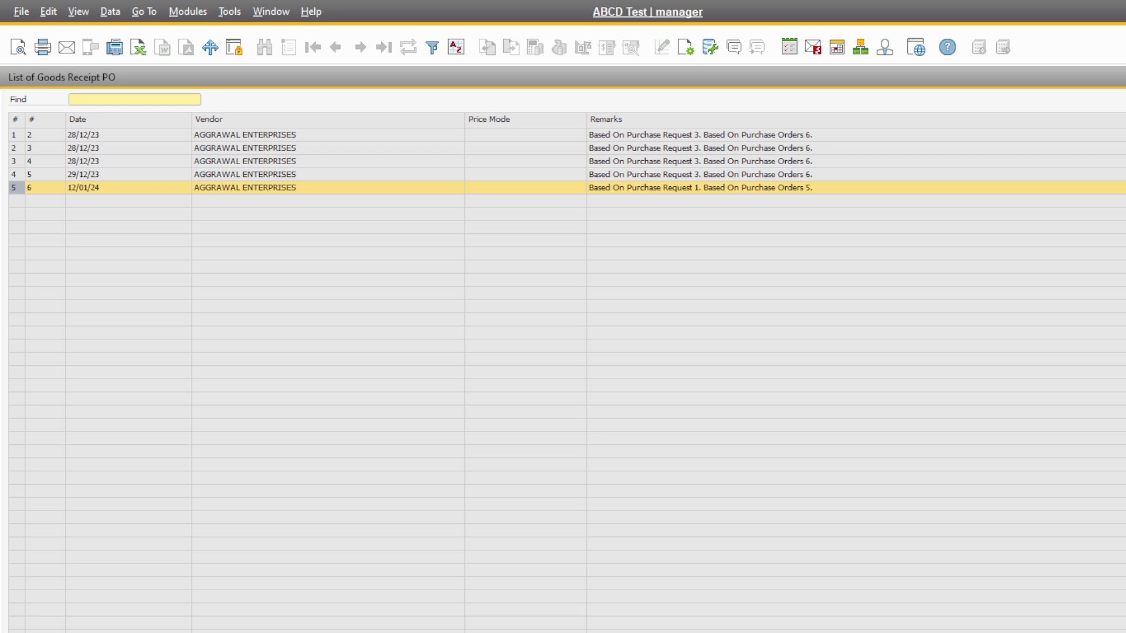
key("Return")
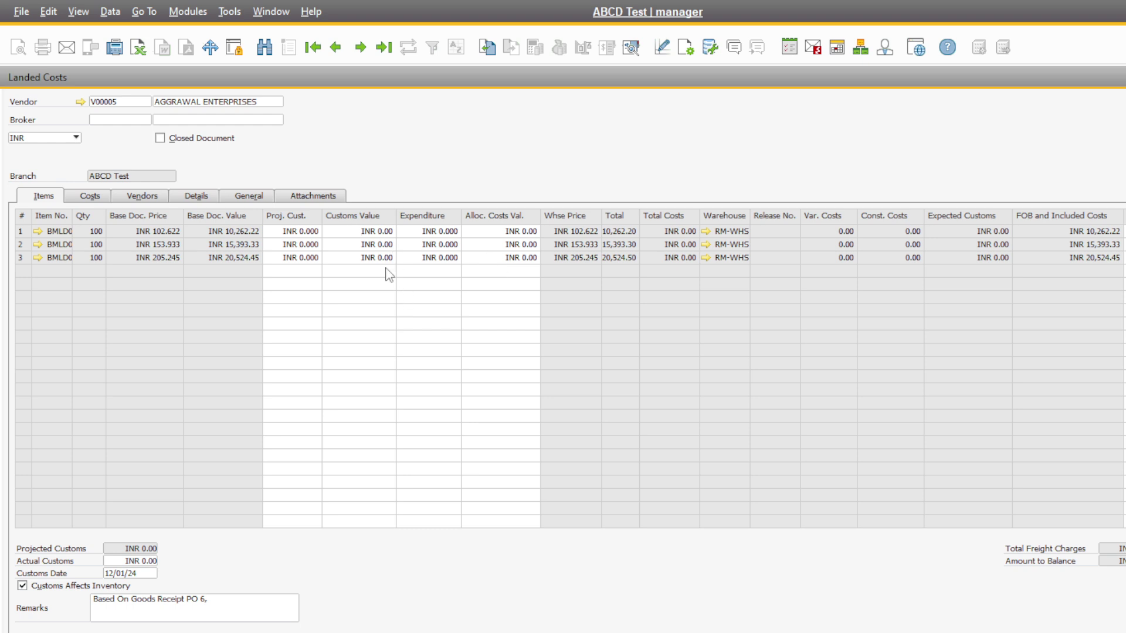
Step: Define a landed cost in the setup with code AS, name Custom Duty and allocation by Equal
left_click(102, 200)
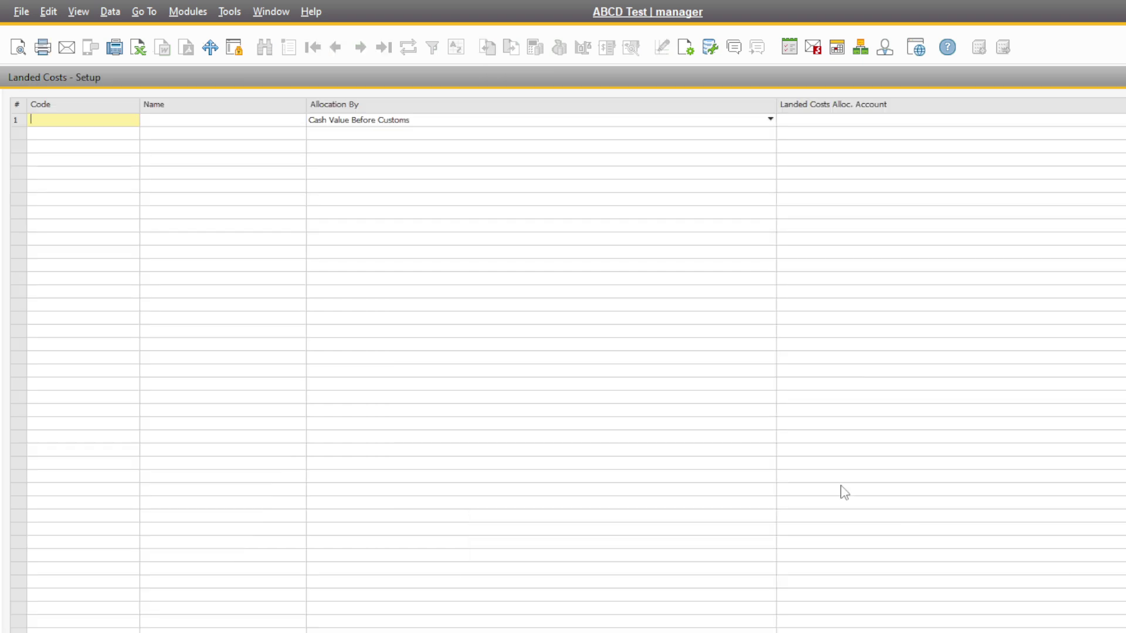
type("AS")
left_click(252, 120)
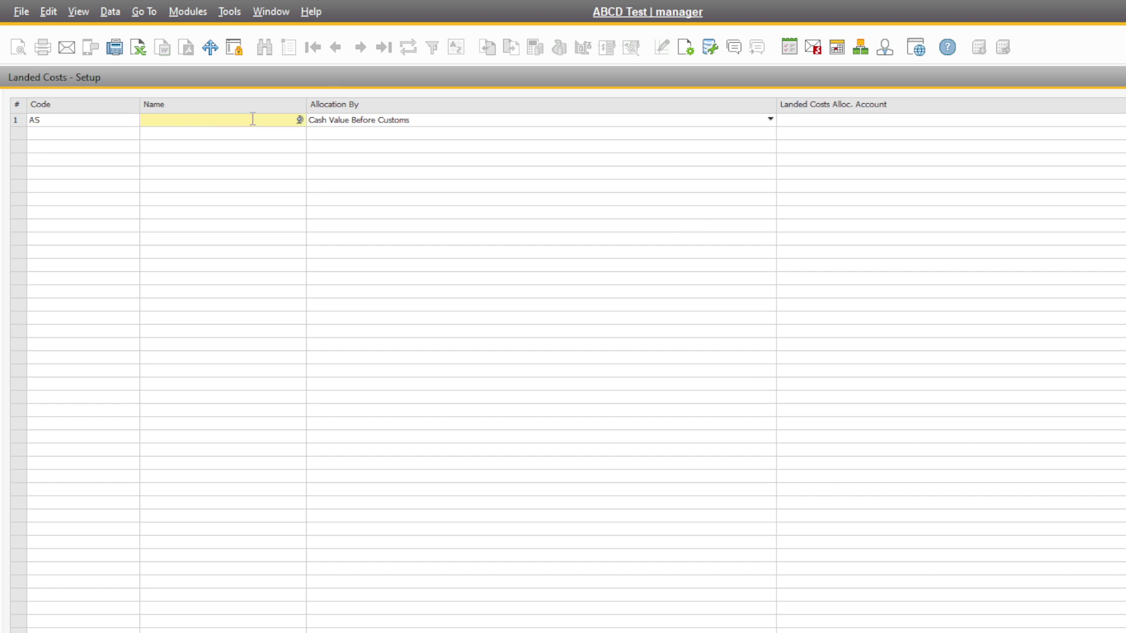
type("Custom Duty")
left_click(472, 120)
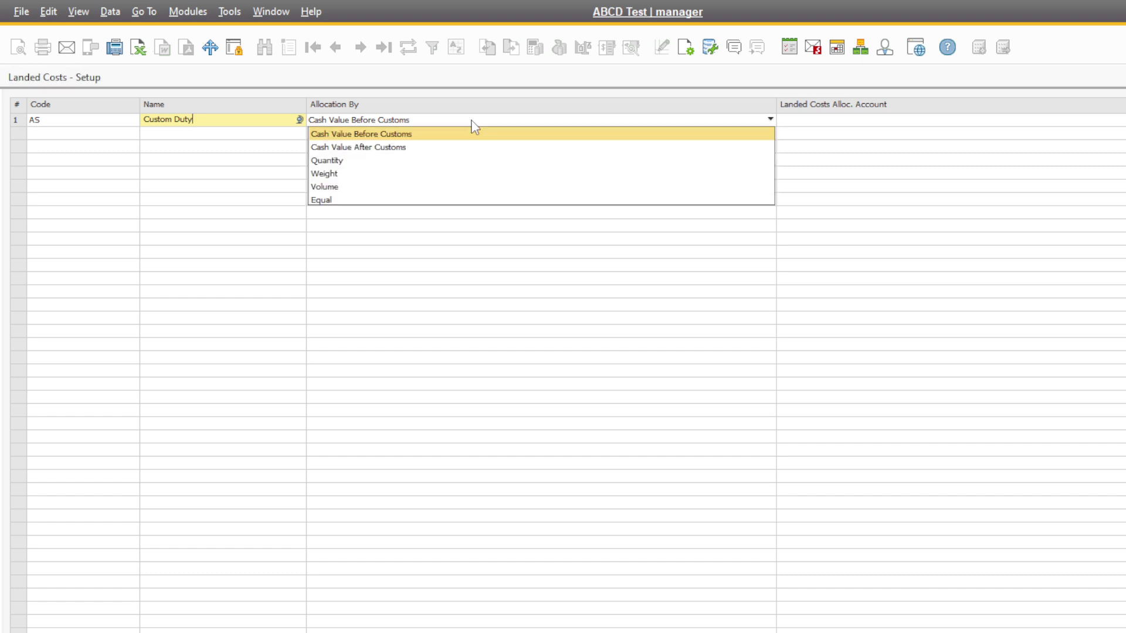
left_click(345, 164)
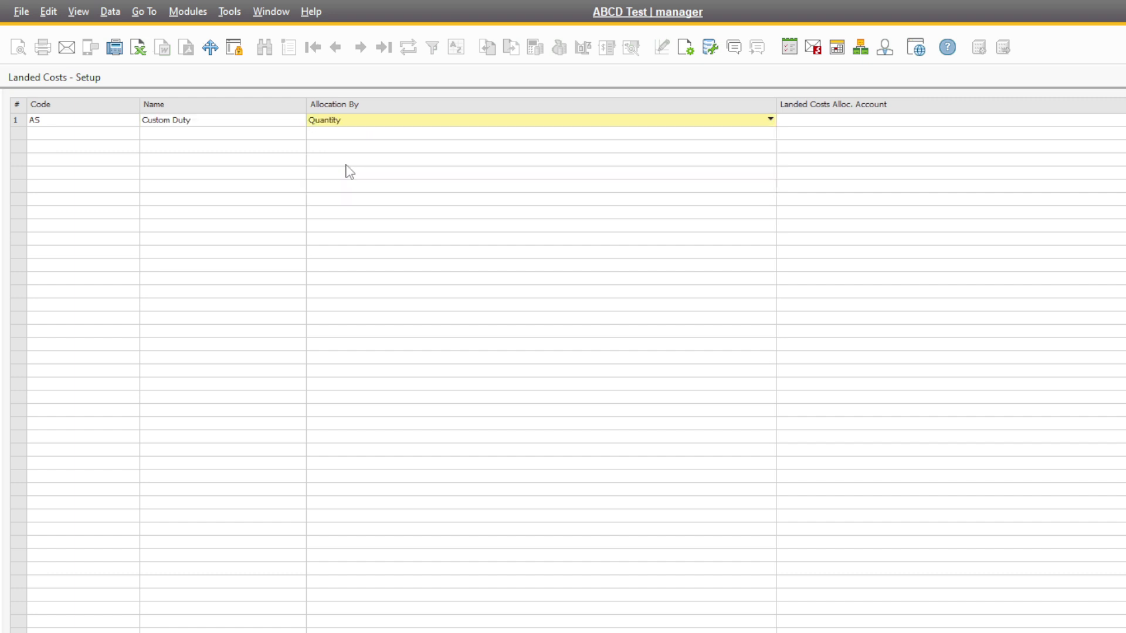
left_click(747, 119)
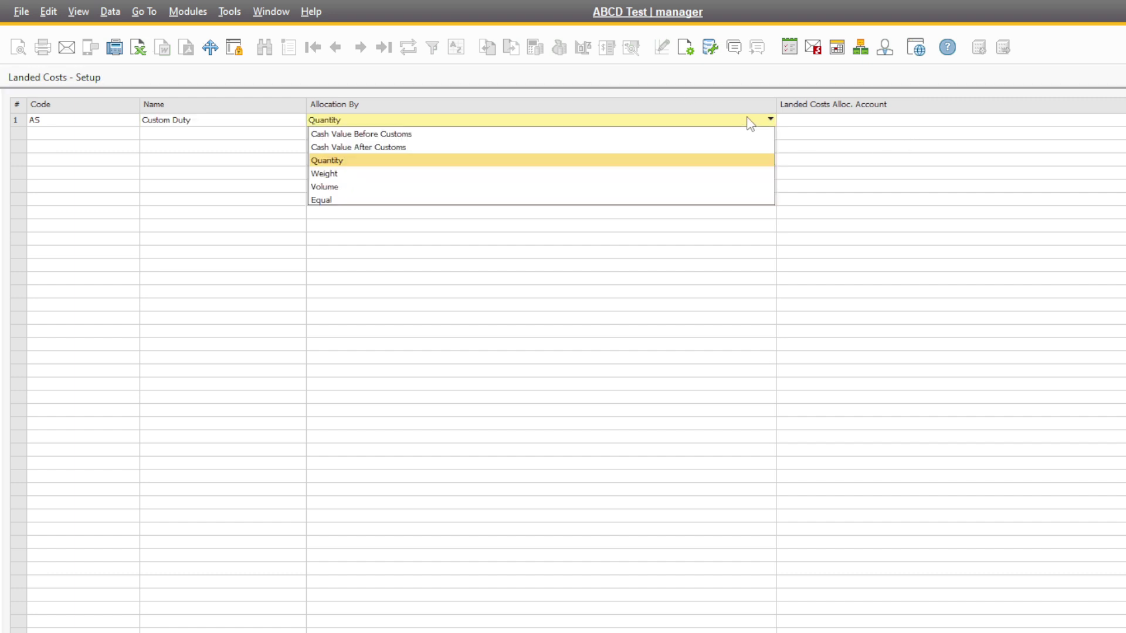
left_click(415, 202)
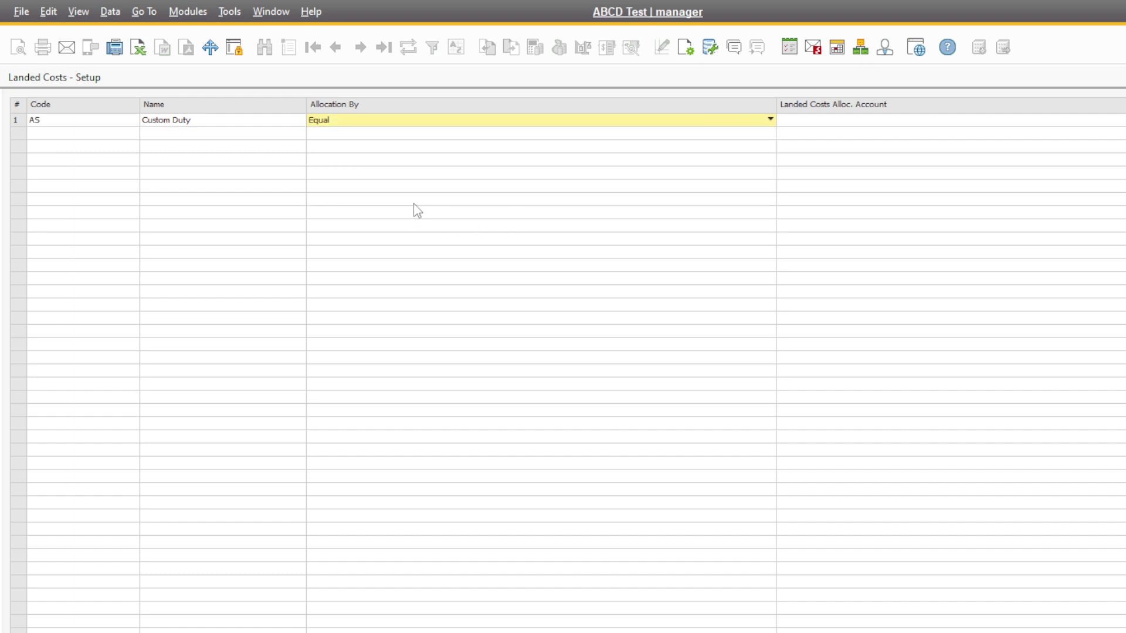
Step: Search the account list by account name for a landed cost or custom duty account to use as the allocation account
left_click(875, 120)
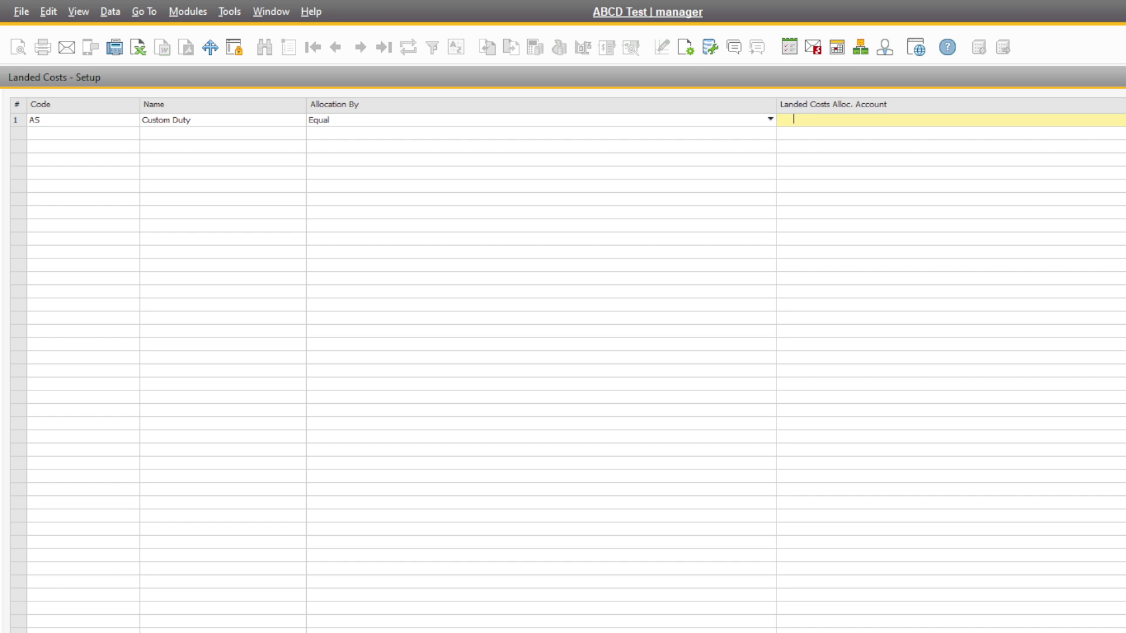
key("Tab")
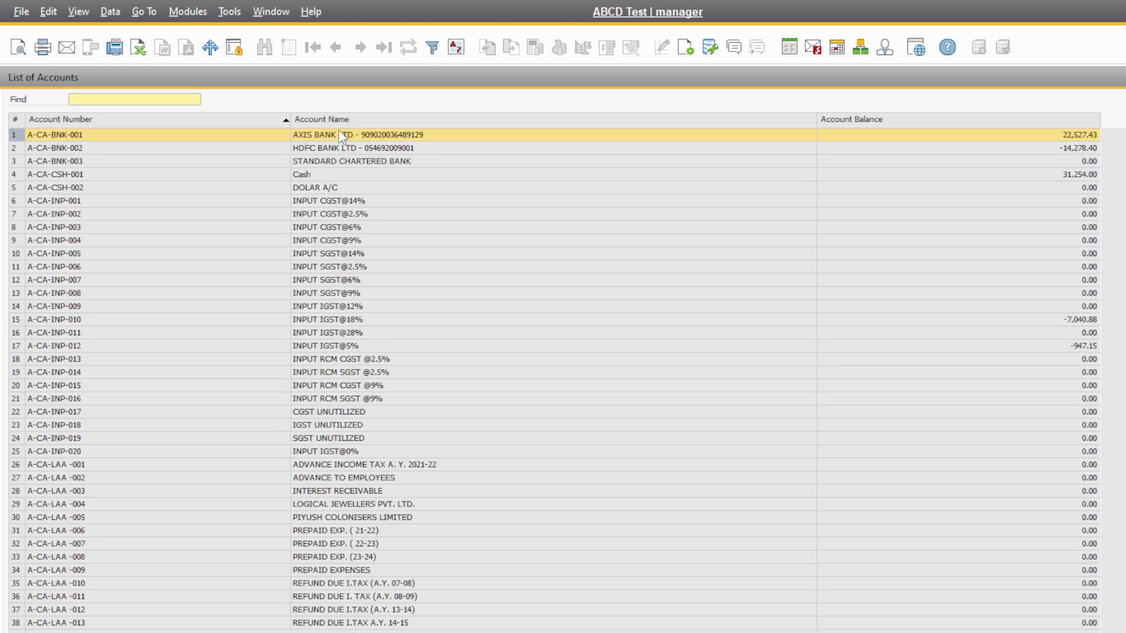
left_click(335, 120)
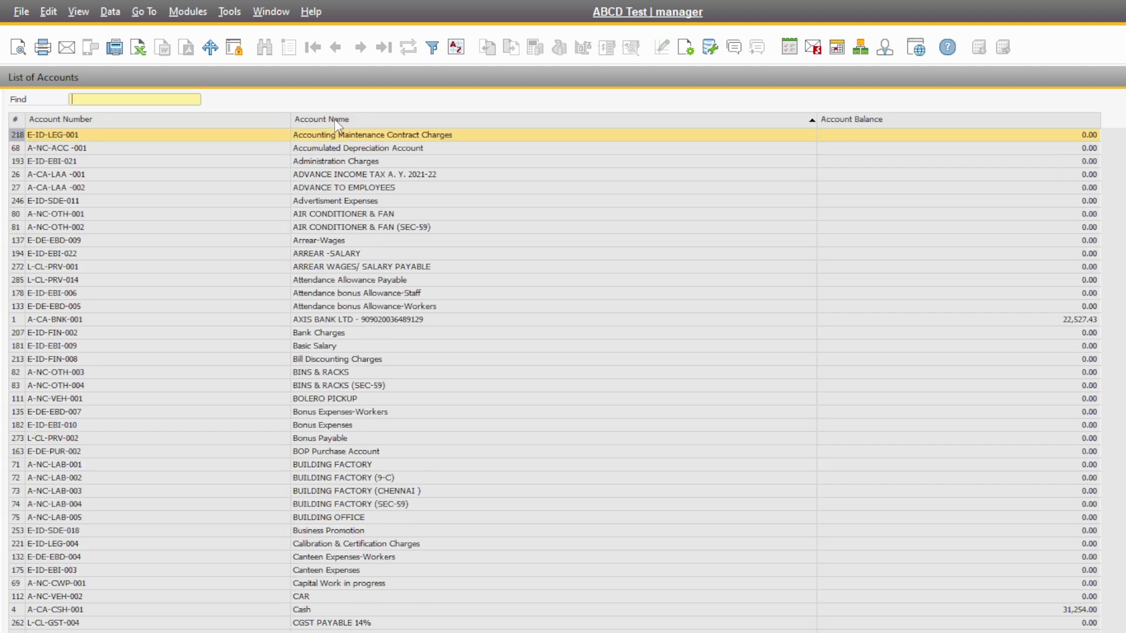
type("la")
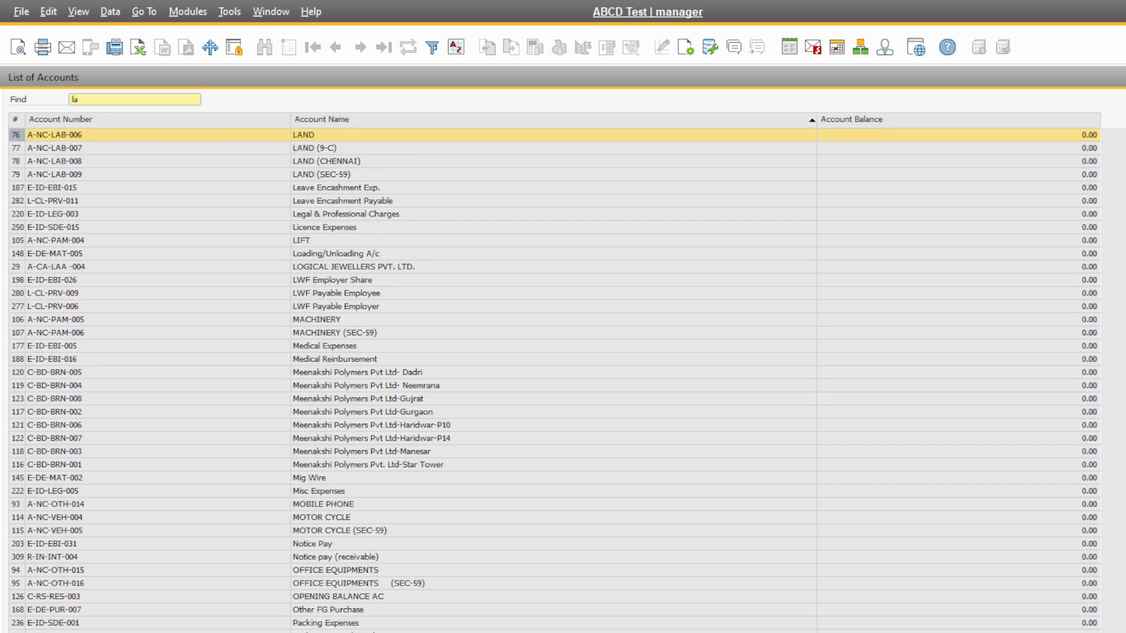
type("nde")
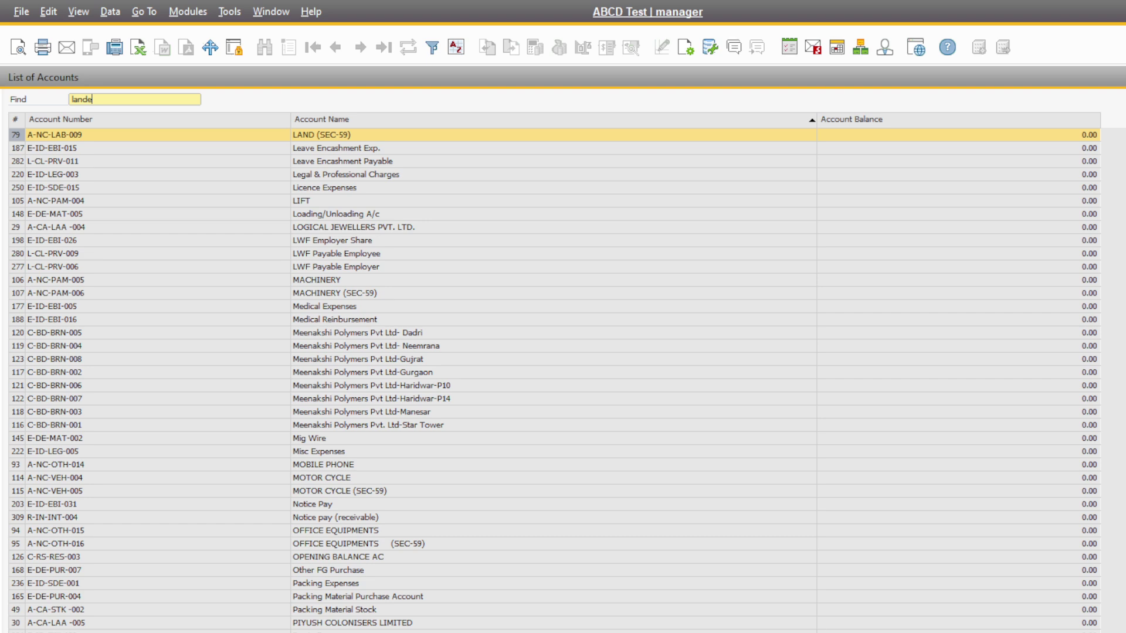
key("BackSpace")
key("BackSpace")
key("BackSpace")
key("BackSpace")
key("BackSpace")
type("custo")
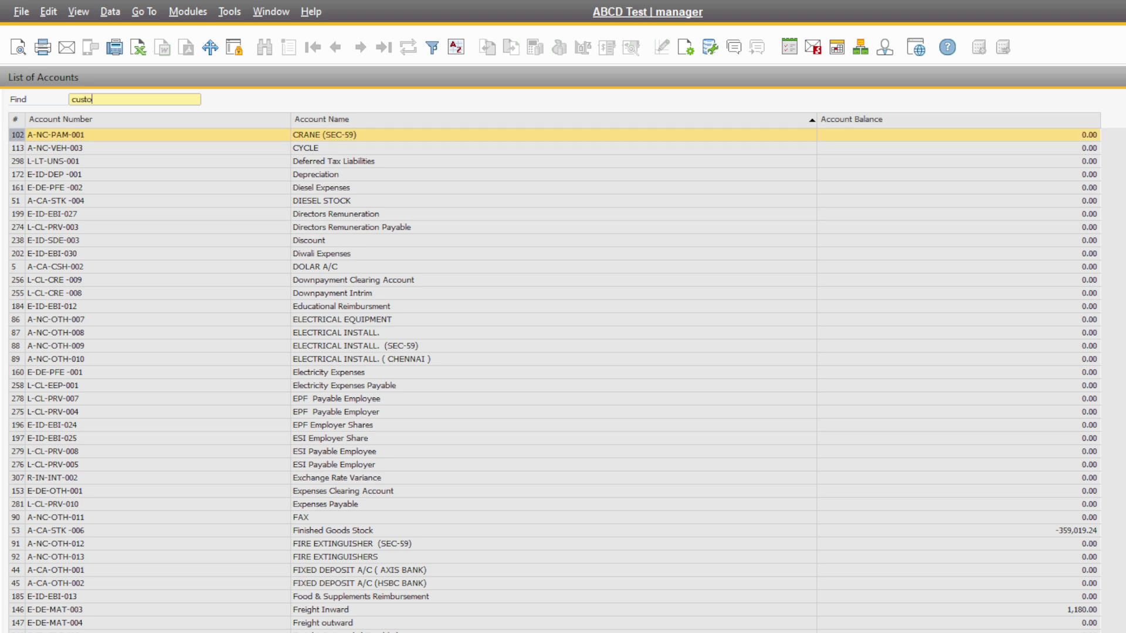
key("BackSpace")
key("BackSpace")
key("BackSpace")
key("BackSpace")
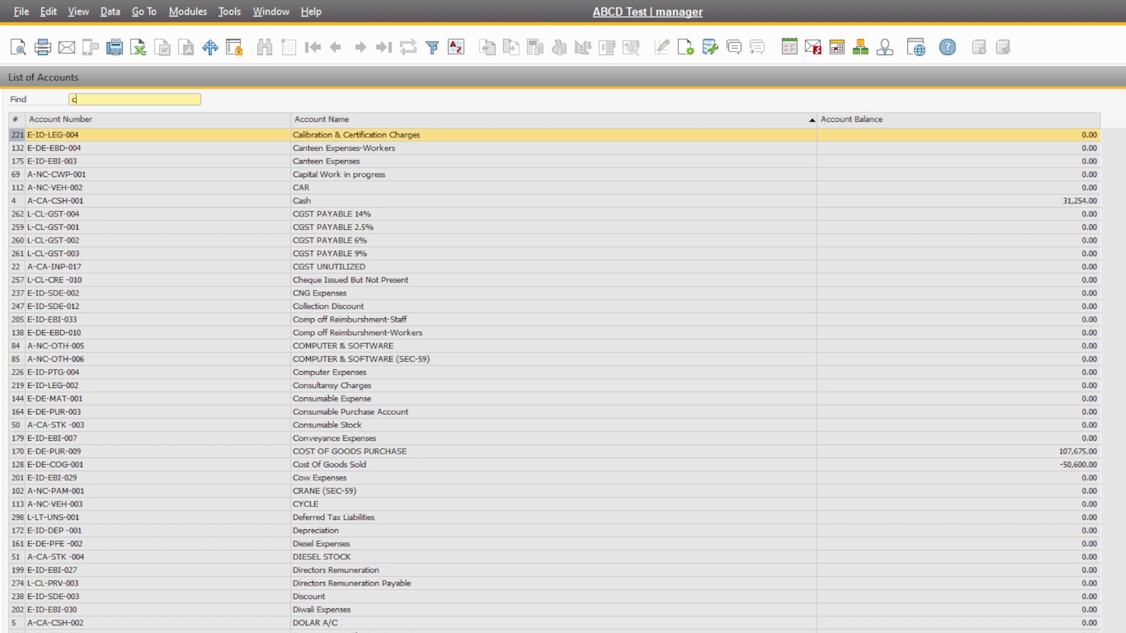
key("BackSpace")
type("la")
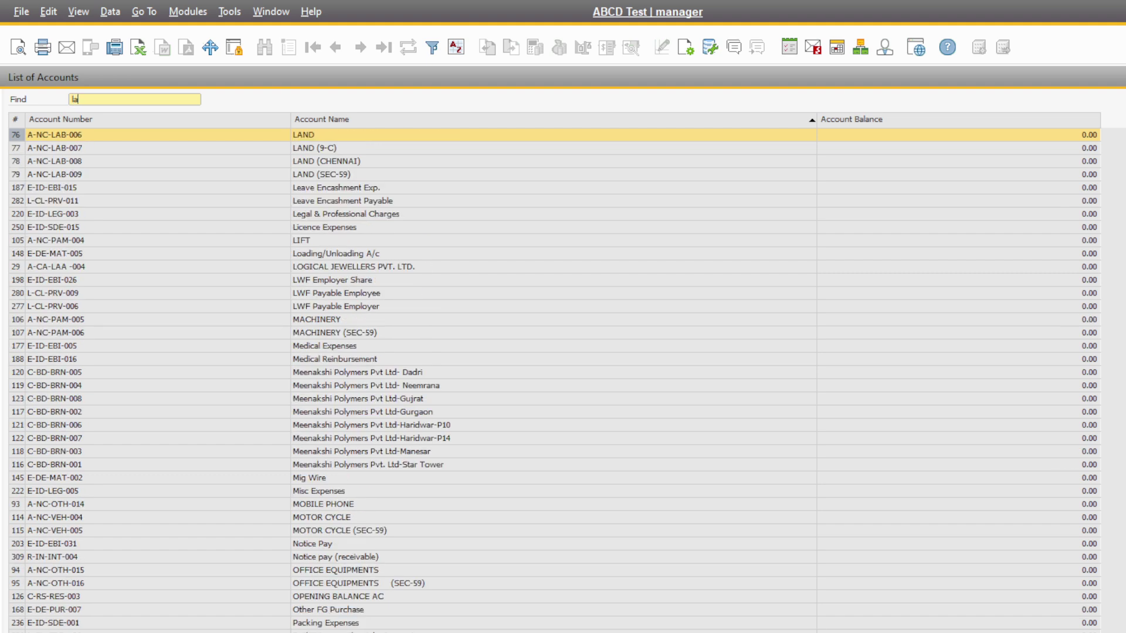
type("nde")
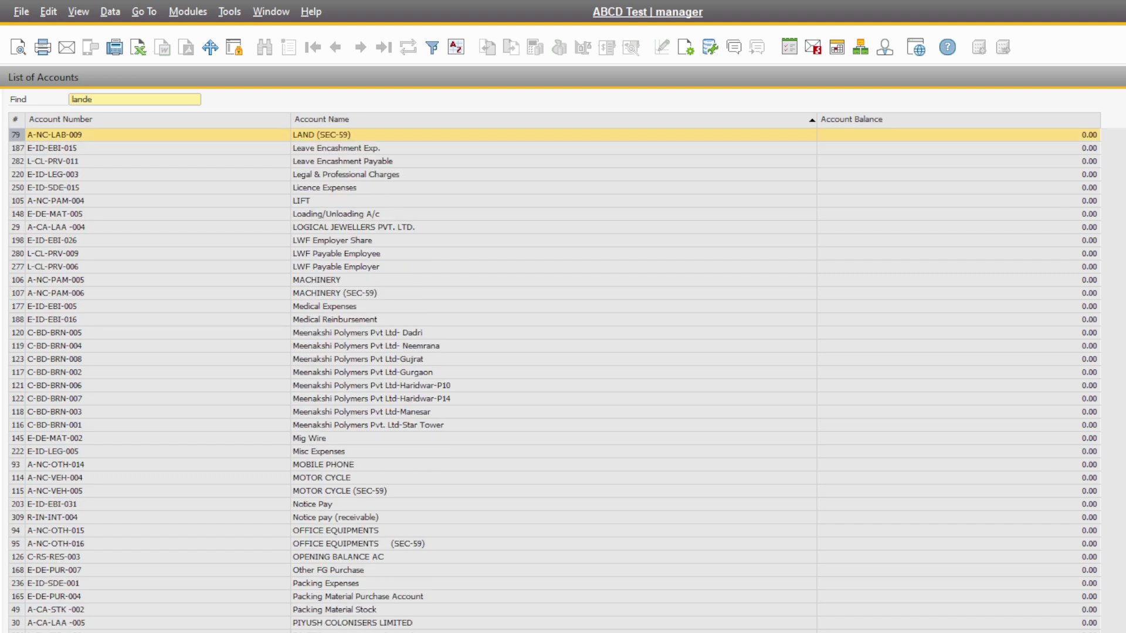
key("BackSpace")
key("BackSpace")
key("BackSpace")
key("BackSpace")
key("BackSpace")
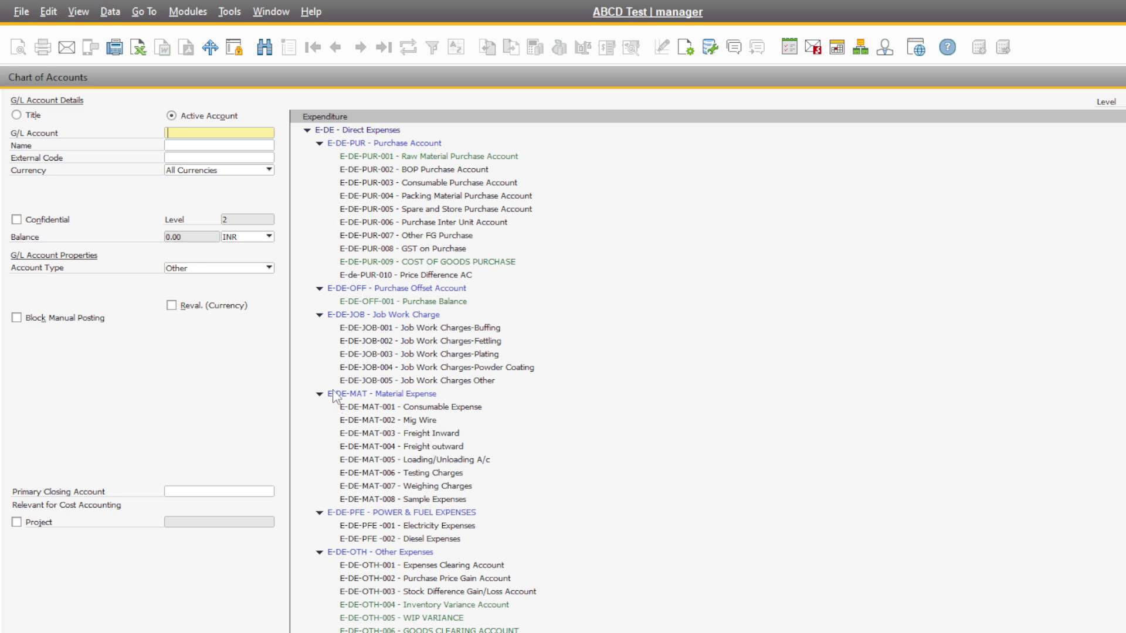
Step: Start a new active account under E-DE-MAT - Material Expense with the G/L account code E-DE-MAT-009
left_click(352, 394)
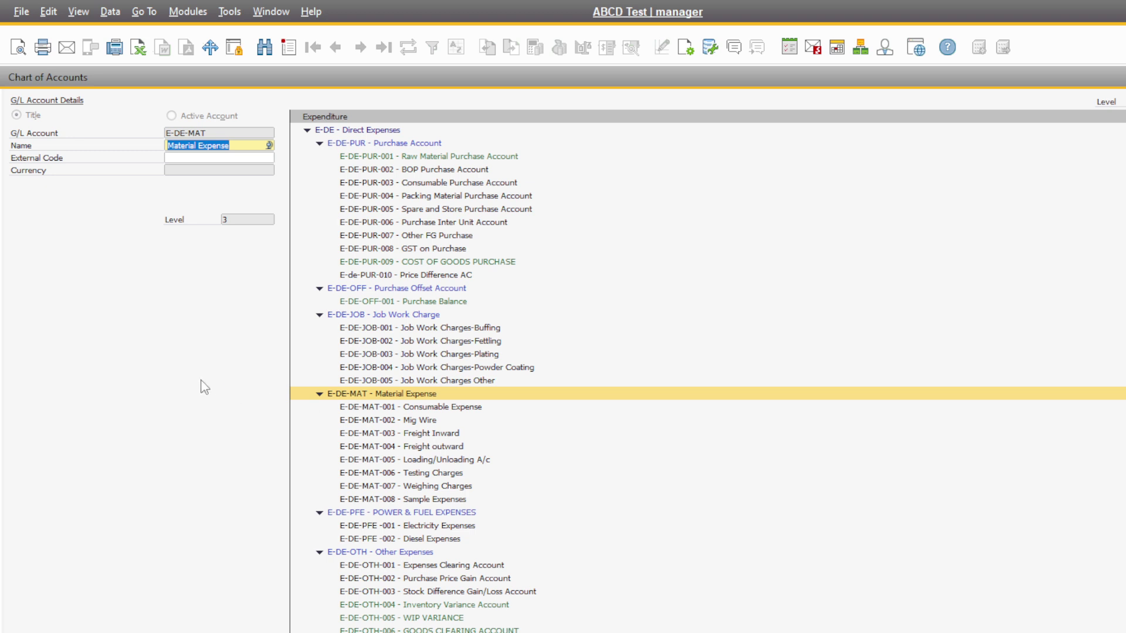
key("ctrl+a")
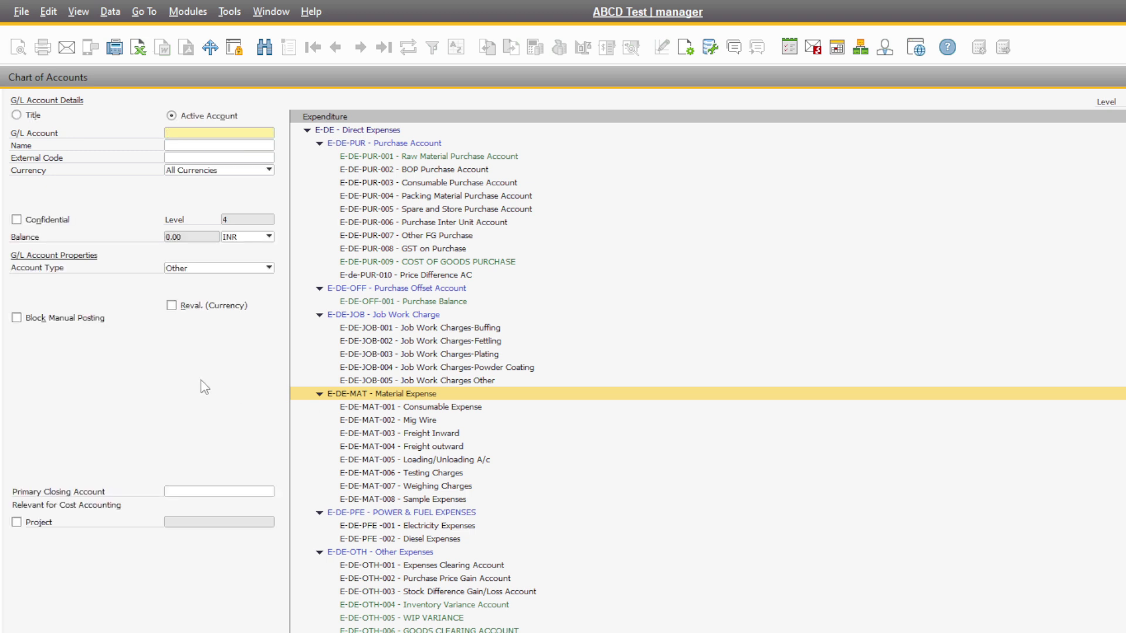
type("E-DE-MAR-009")
left_click(178, 144)
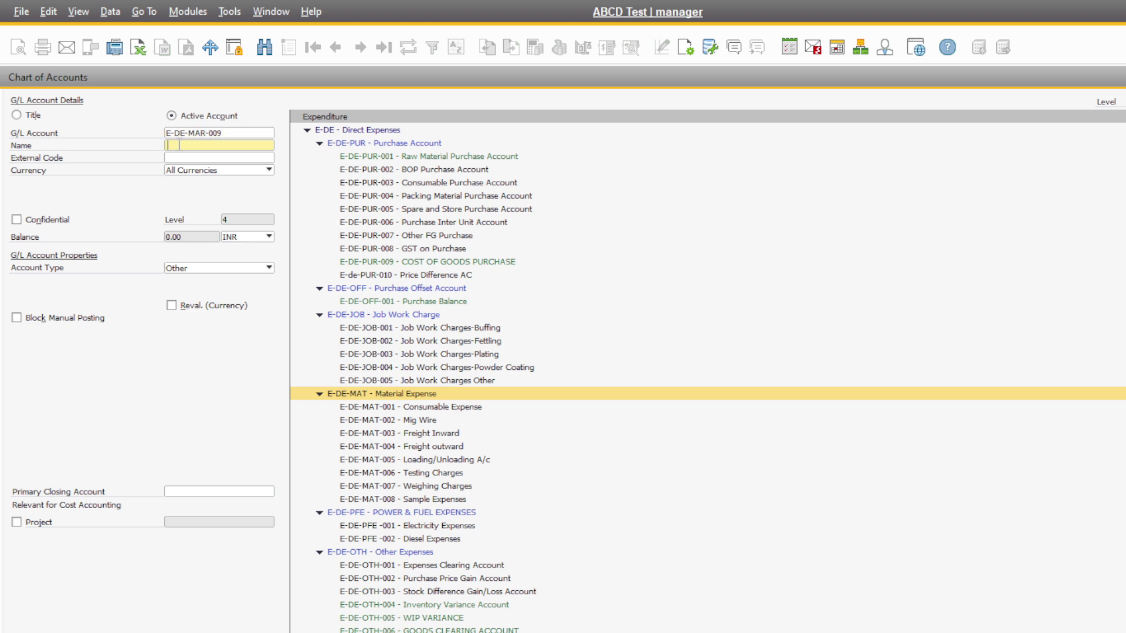
left_click(206, 134)
left_click(207, 132)
key("BackSpace")
type("T")
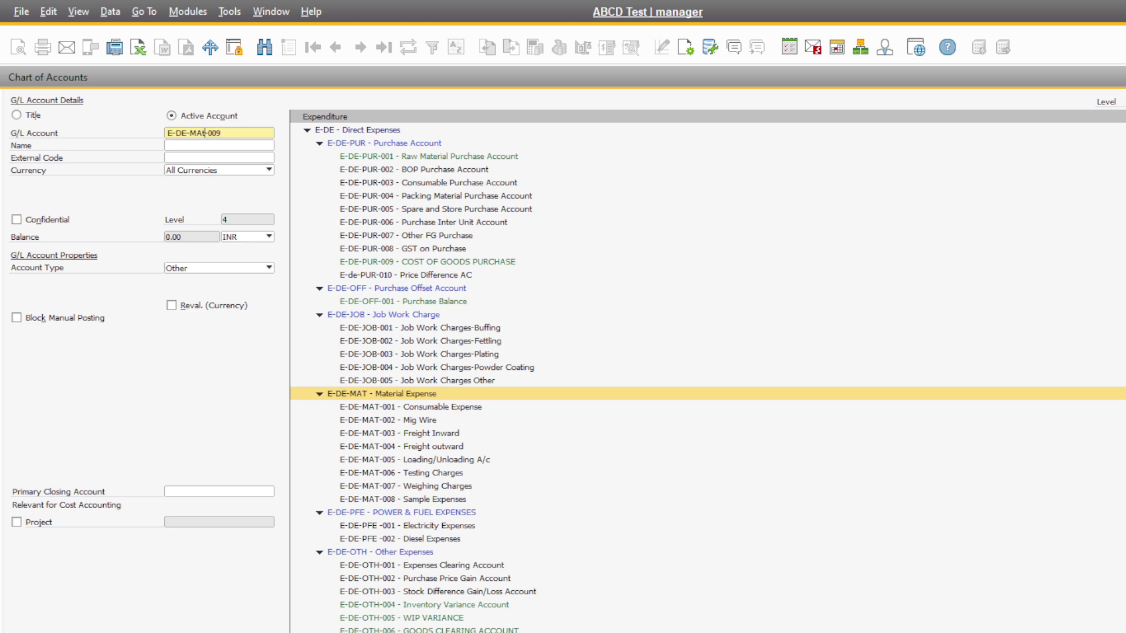
key("BackSpace")
type("T")
Step: Name the new Material Expense account CUSTOM DUTY, with Other as its account type
left_click(190, 146)
type("C")
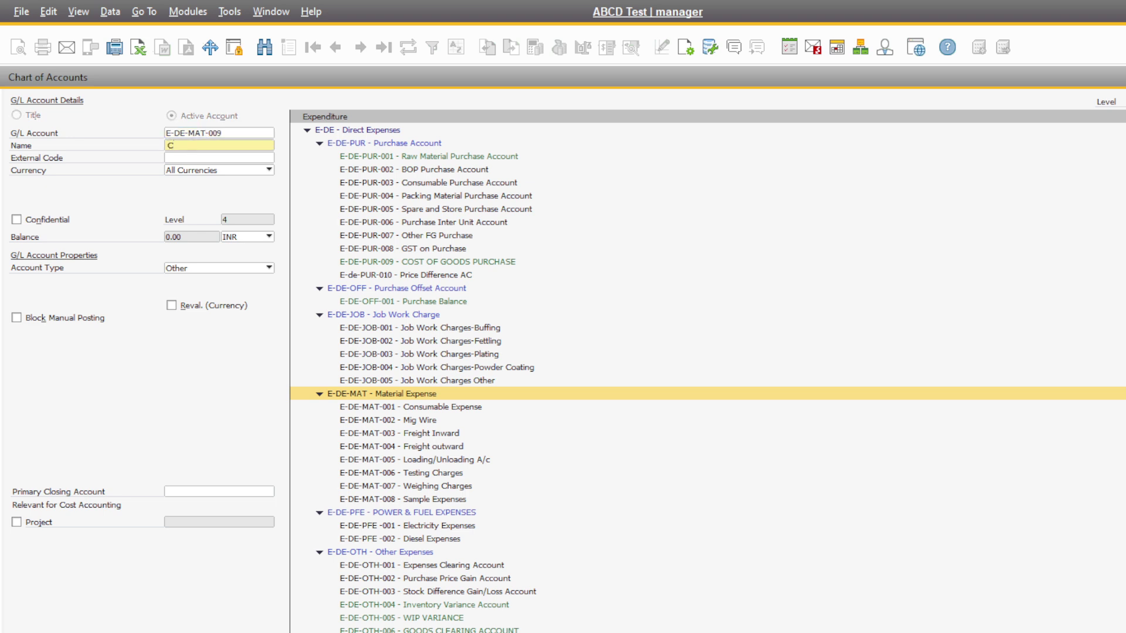
type("USTOM DUTY")
left_click(222, 272)
left_click(223, 272)
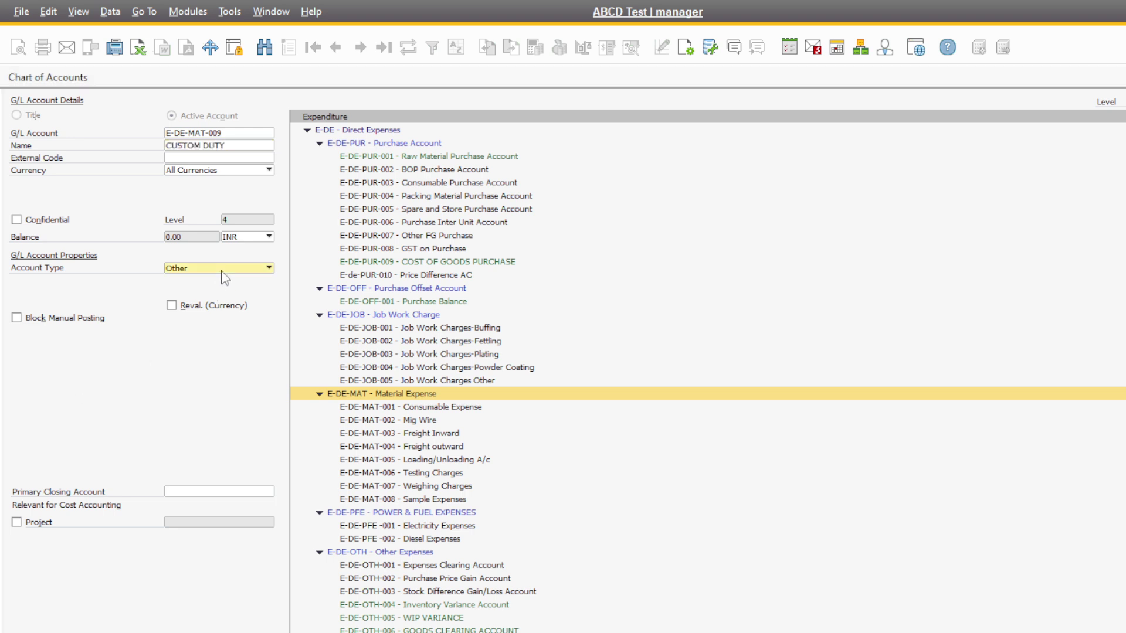
Step: Save the CUSTOM DUTY account as type Expenditure and assign E-DE-MAT-009 as the Custom Duty landed cost's allocation account
left_click(204, 294)
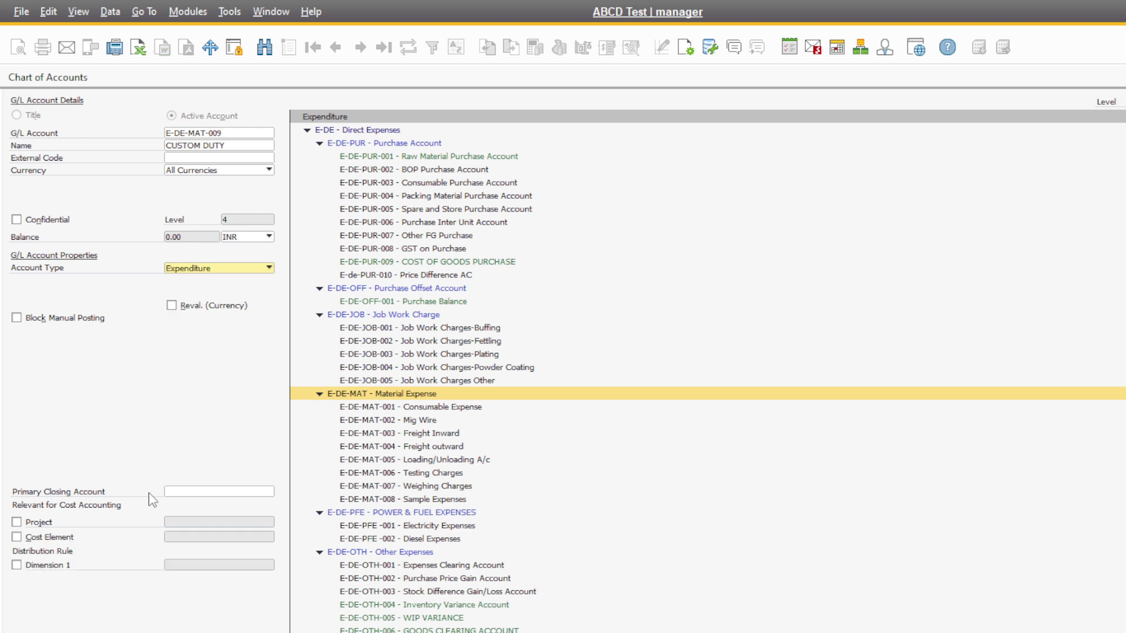
key("Return")
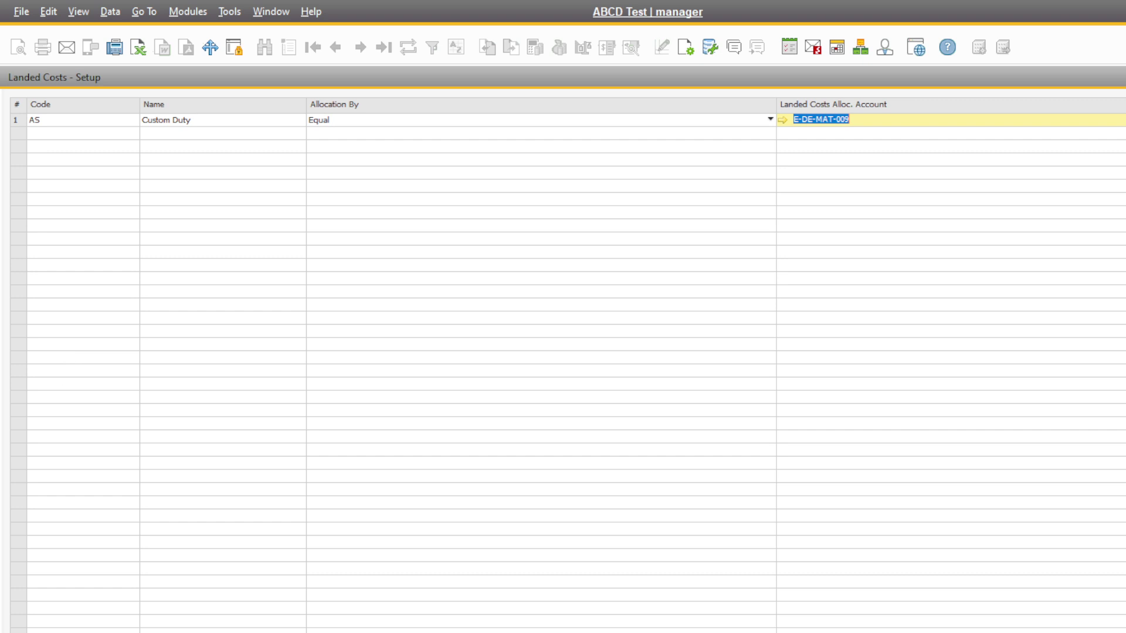
left_click(82, 133)
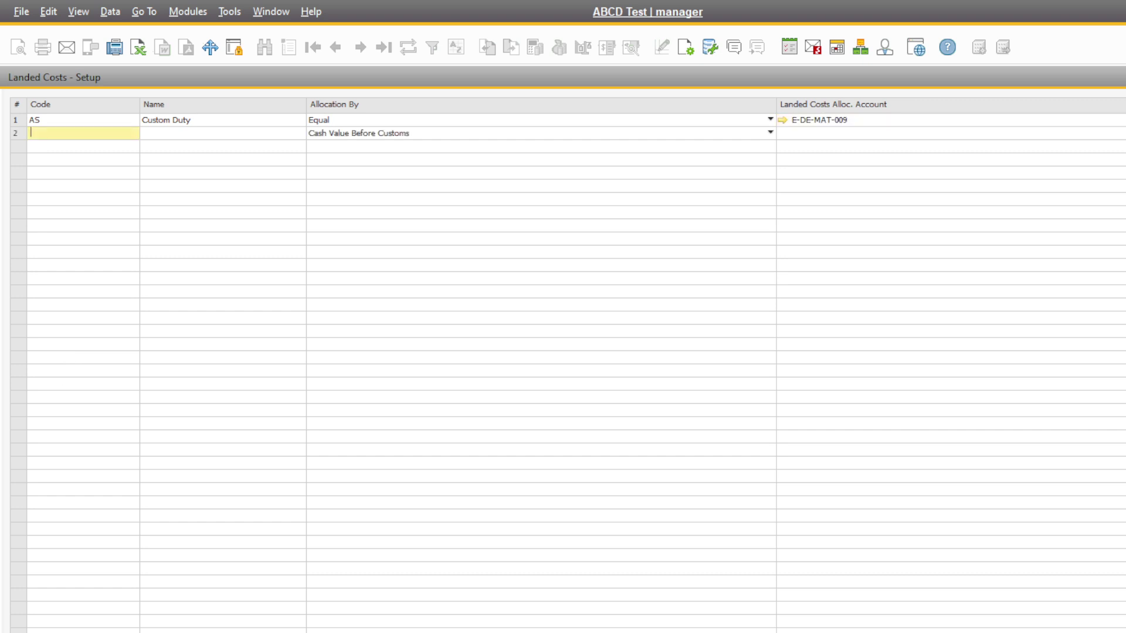
key("Escape")
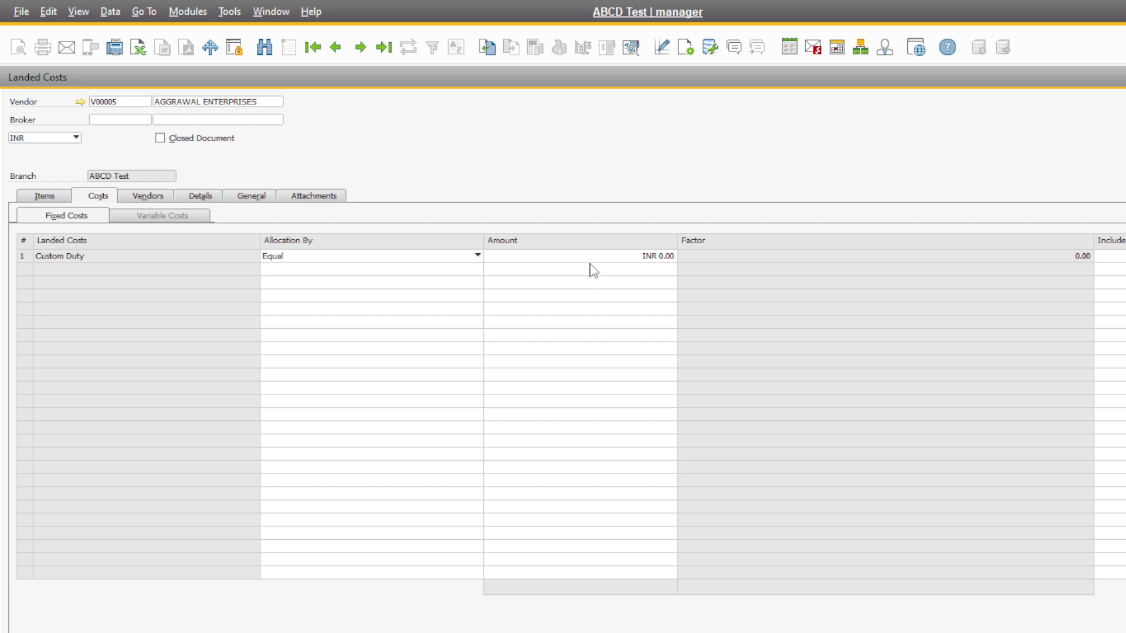
Step: Set the Custom Duty fixed cost amount to INR 5,000 and accept the newly calculated customs amount for the items
left_click(648, 256)
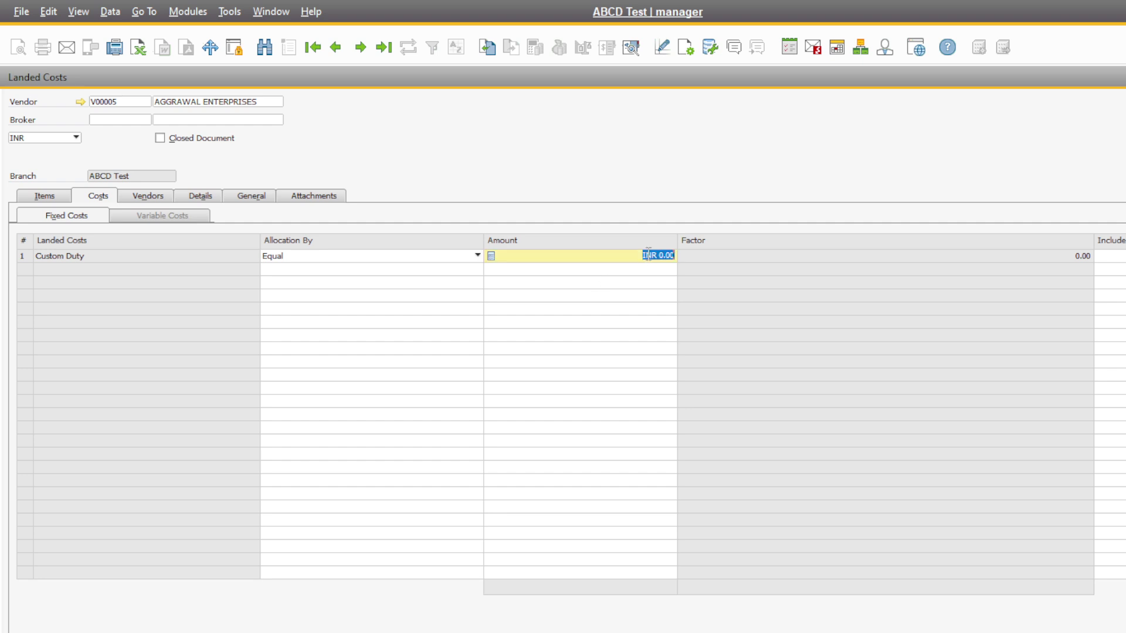
type("5,00")
type("0")
key("Tab")
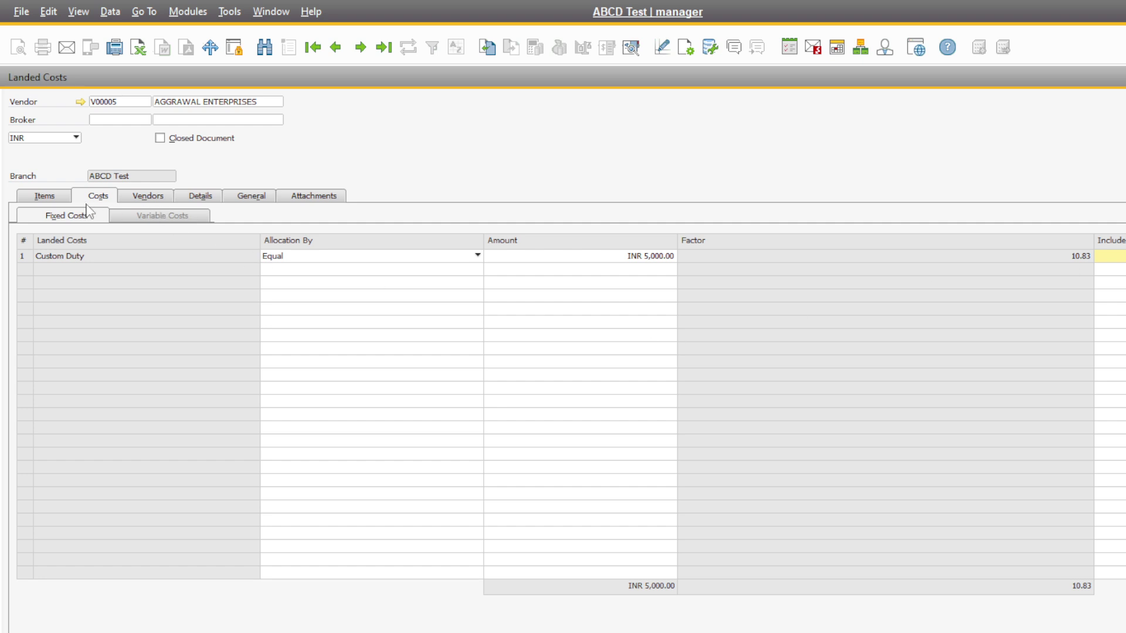
left_click(52, 196)
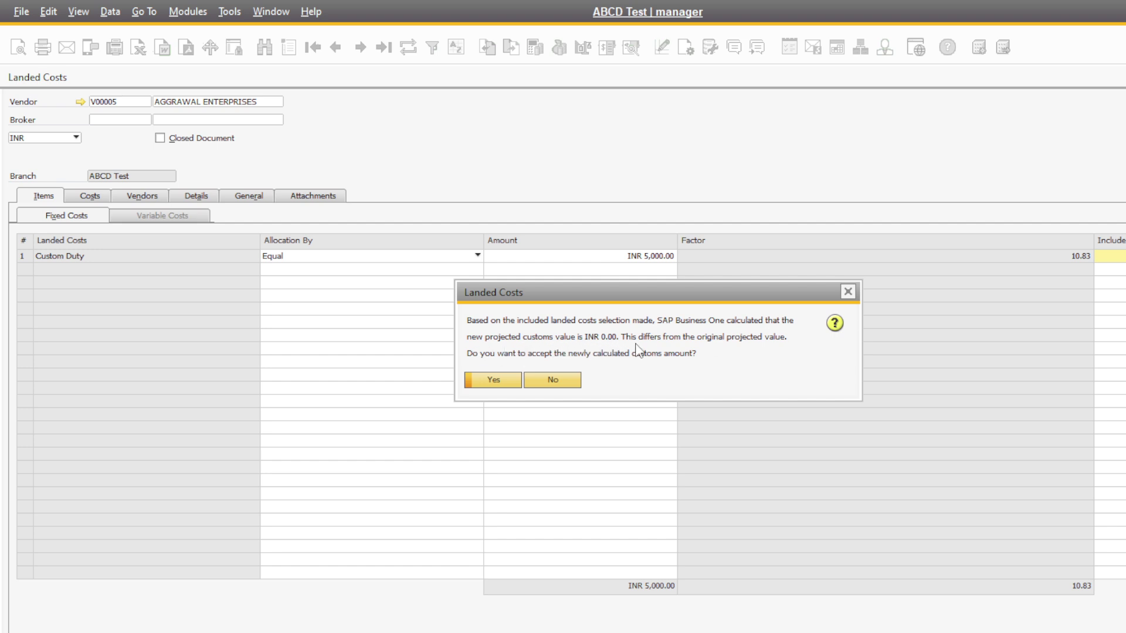
left_click(509, 381)
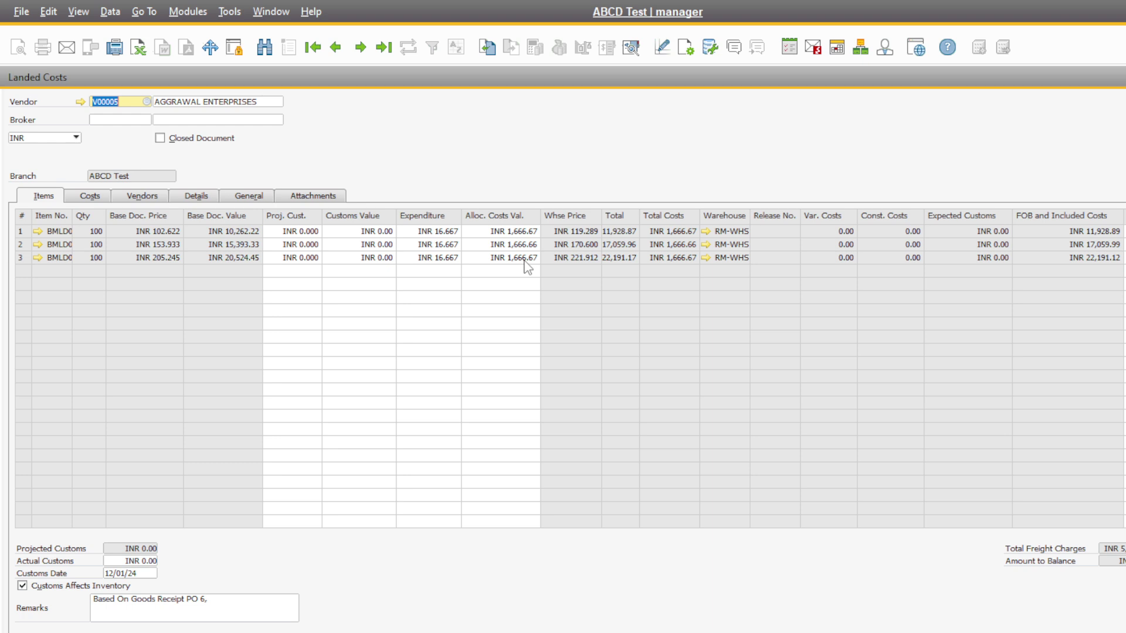
Step: Set the customs values of the three item rows to 50, 60 and 70
left_click(101, 198)
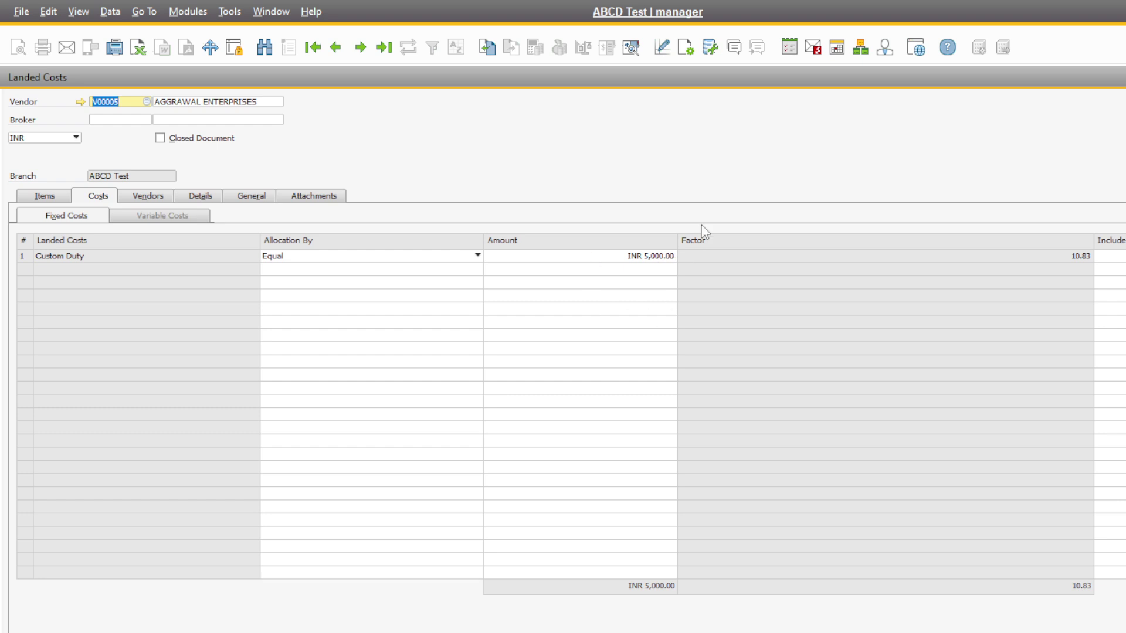
left_click(48, 197)
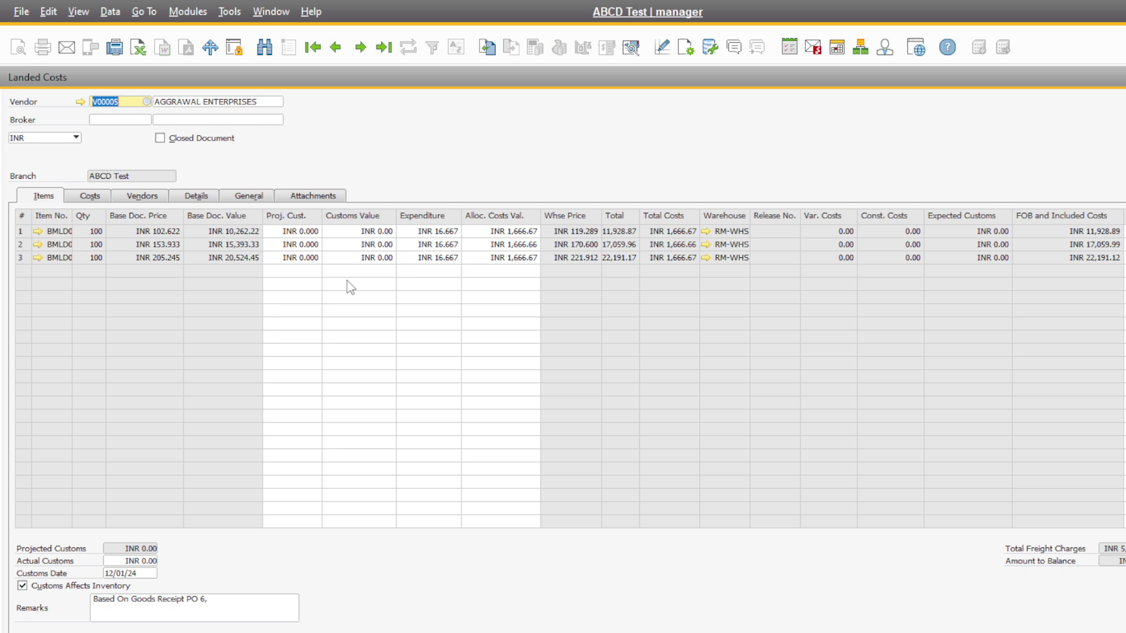
left_click(386, 232)
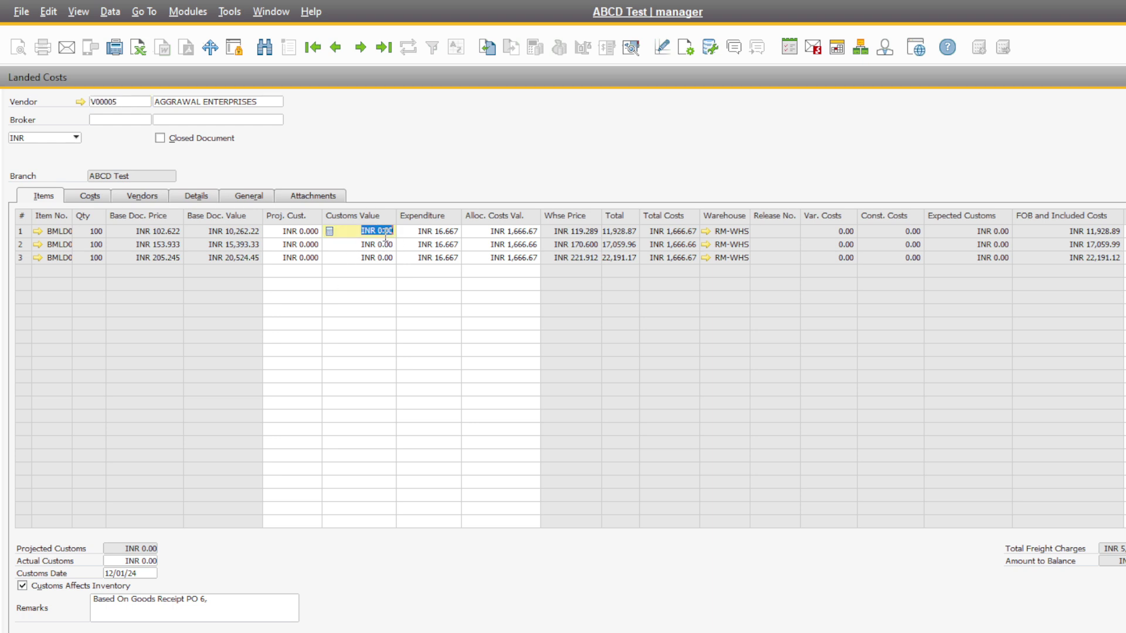
type("50")
left_click(390, 245)
type("60")
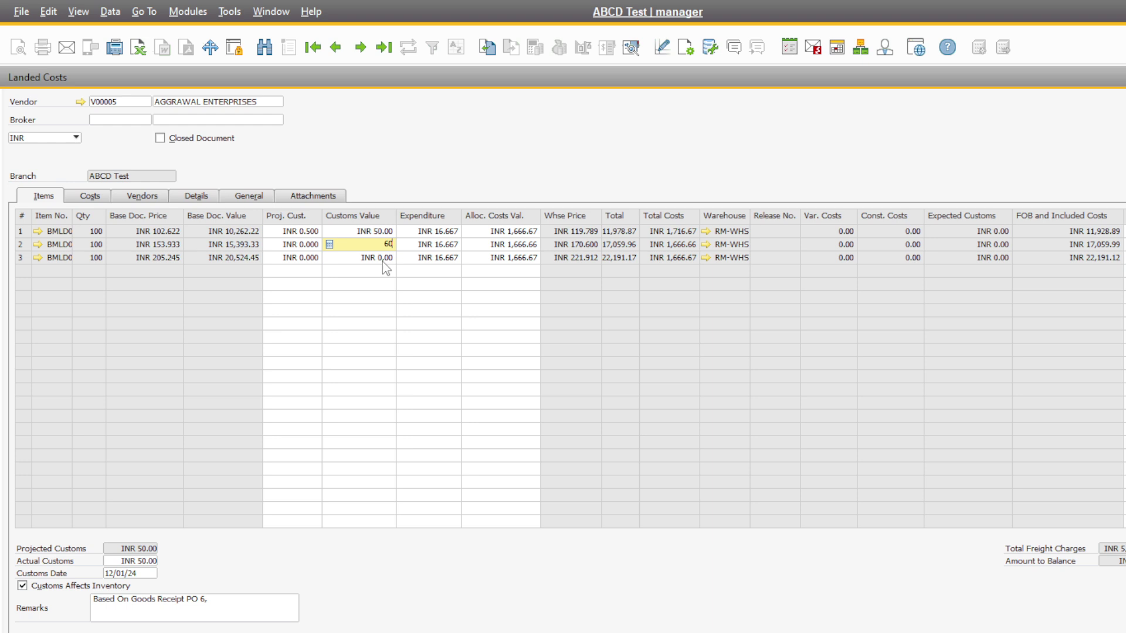
left_click(384, 263)
type("70")
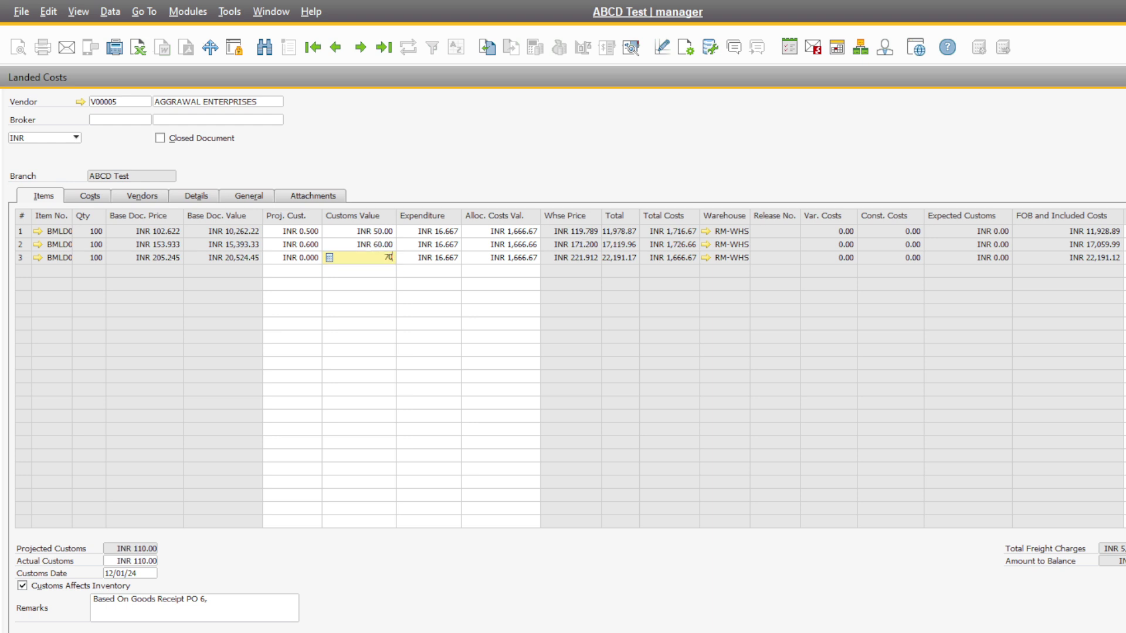
left_click(304, 232)
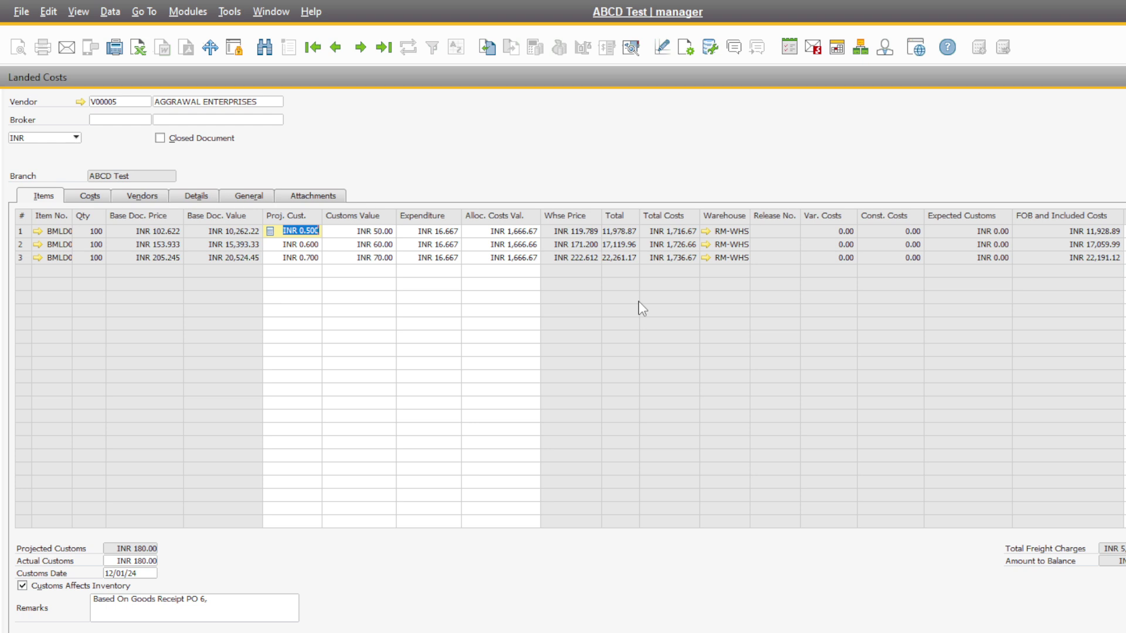
Step: Review the landed costs document's costs, items, vendors, details, general data and attachments
left_click(90, 196)
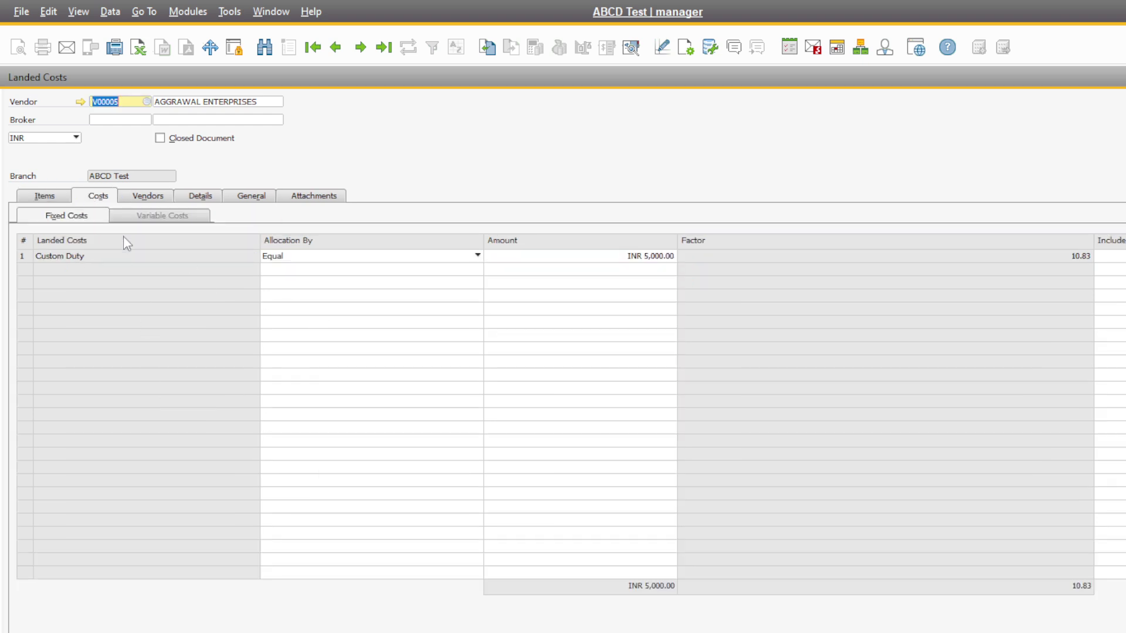
left_click(45, 199)
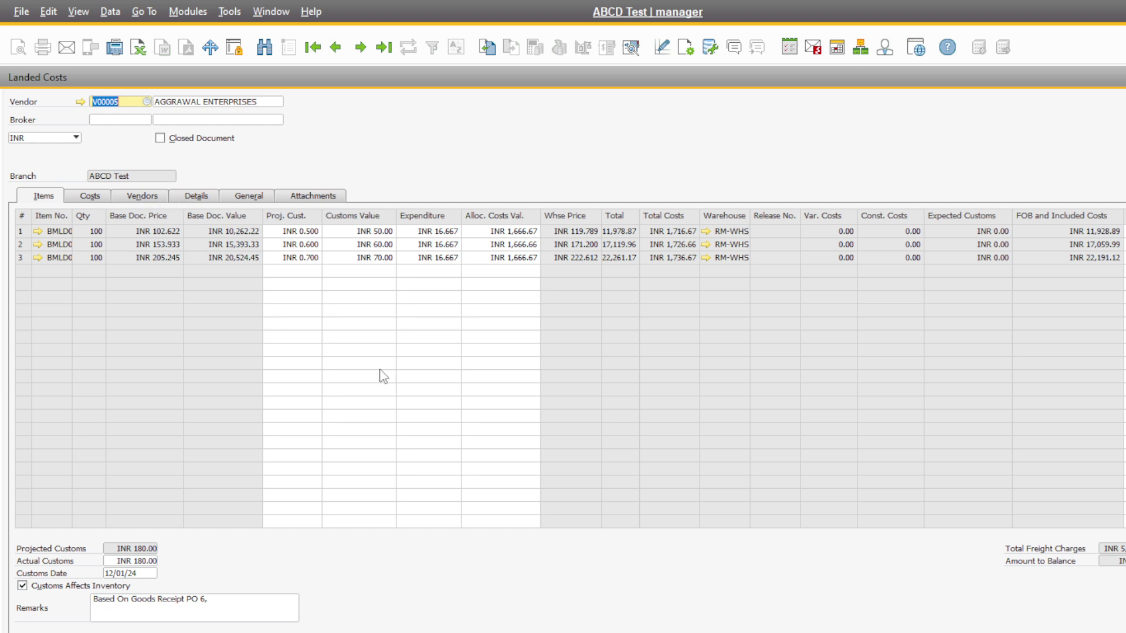
left_click(99, 196)
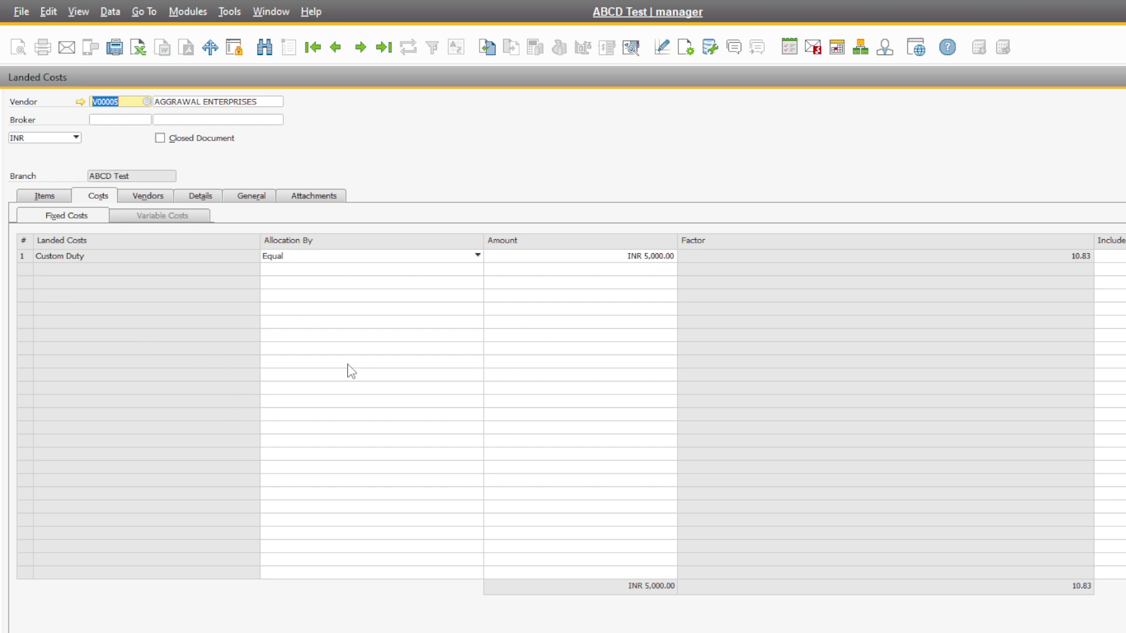
left_click(149, 199)
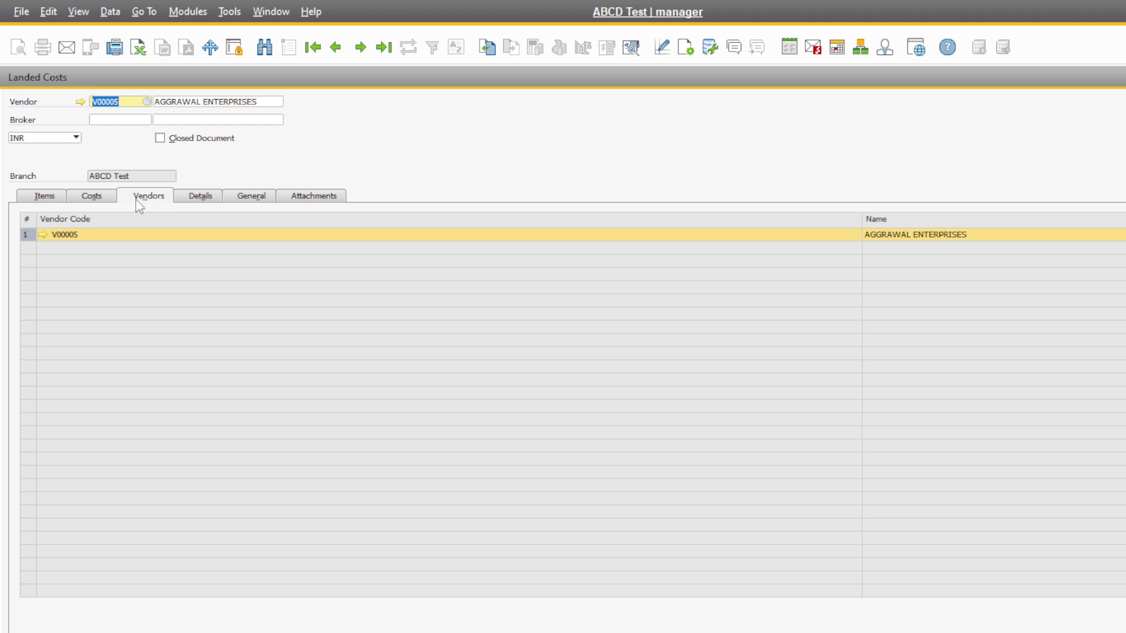
left_click(196, 201)
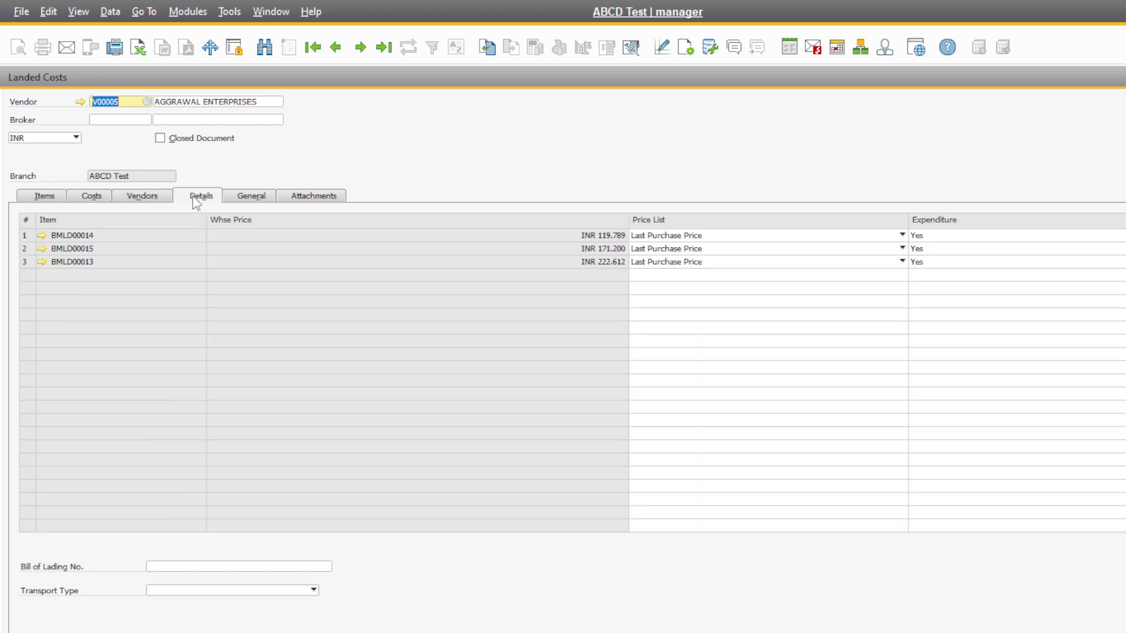
left_click(243, 199)
left_click(302, 198)
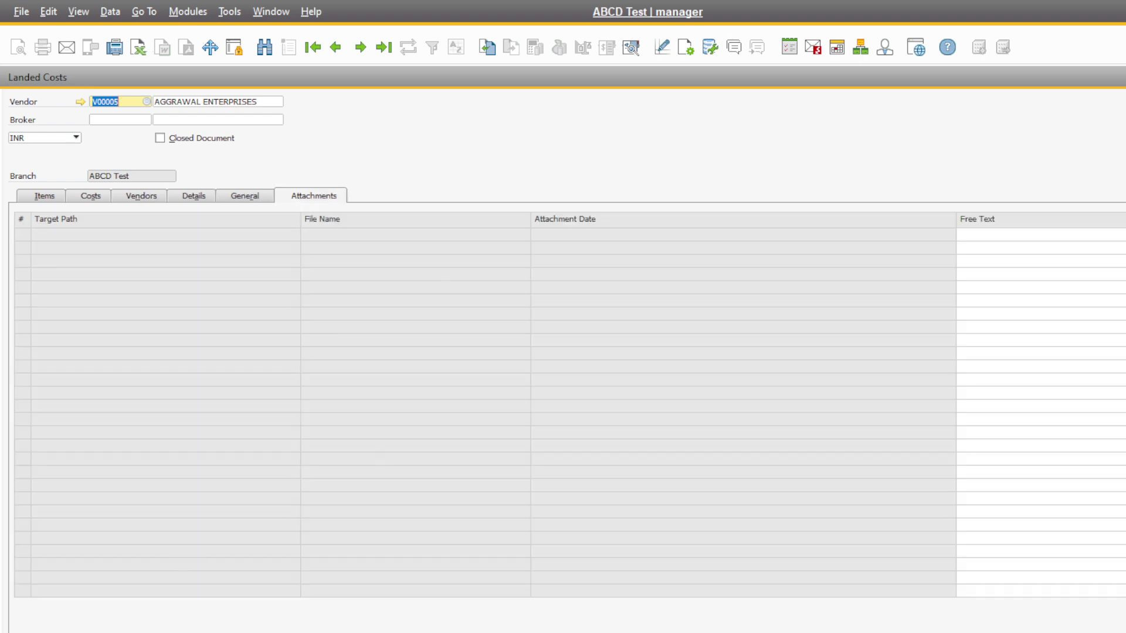
Step: Try to add the landed costs document with the customs values entered on its item rows
key("Return")
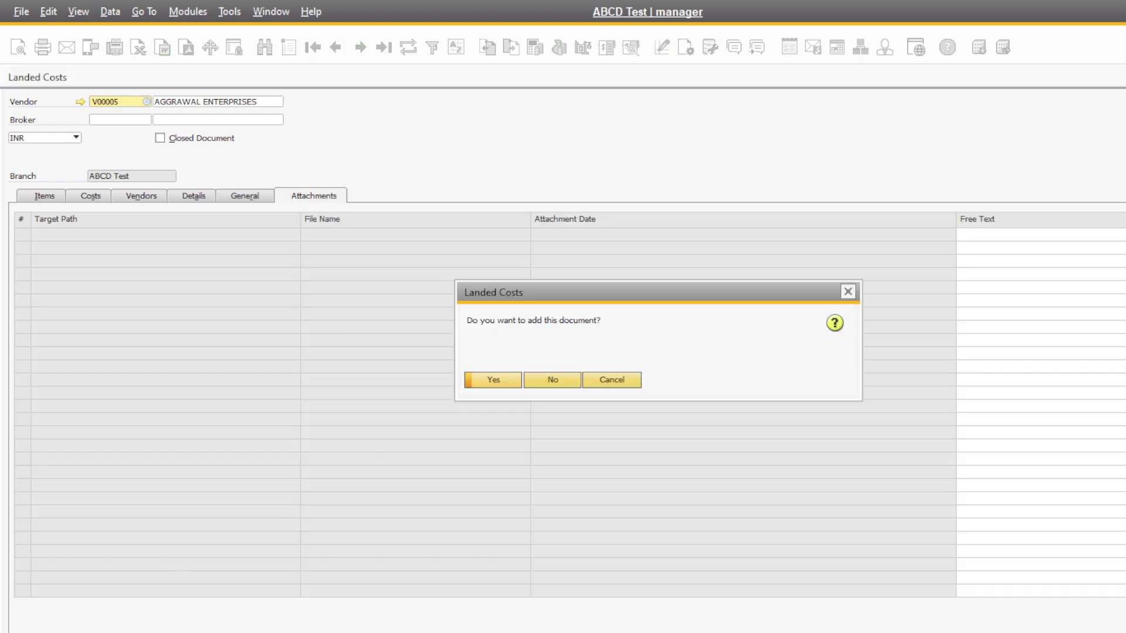
left_click(503, 382)
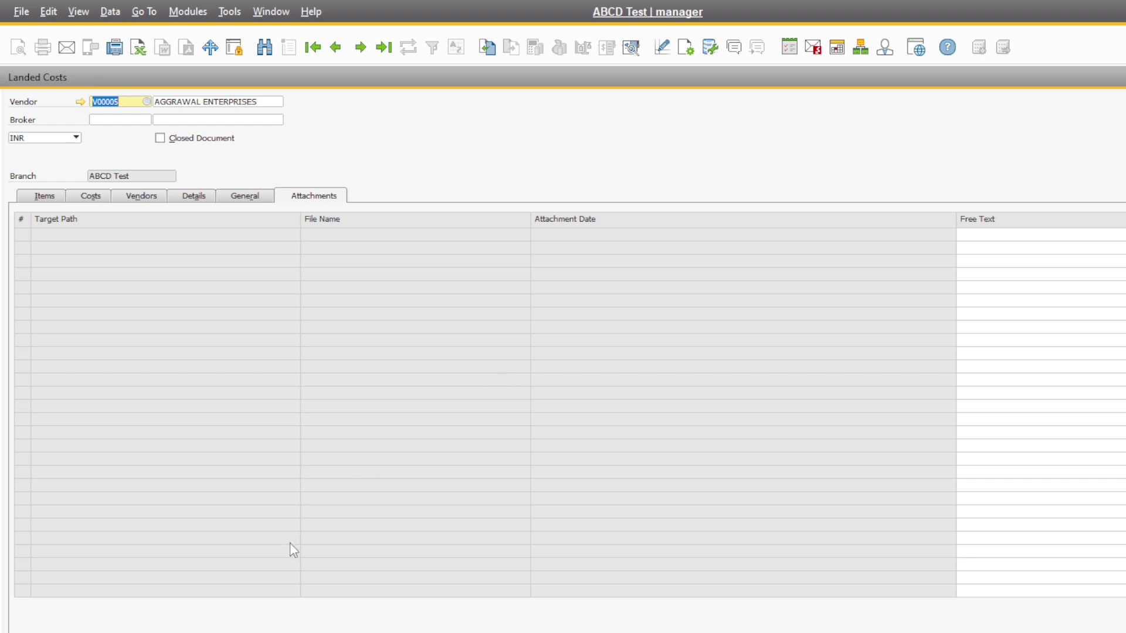
left_click(44, 196)
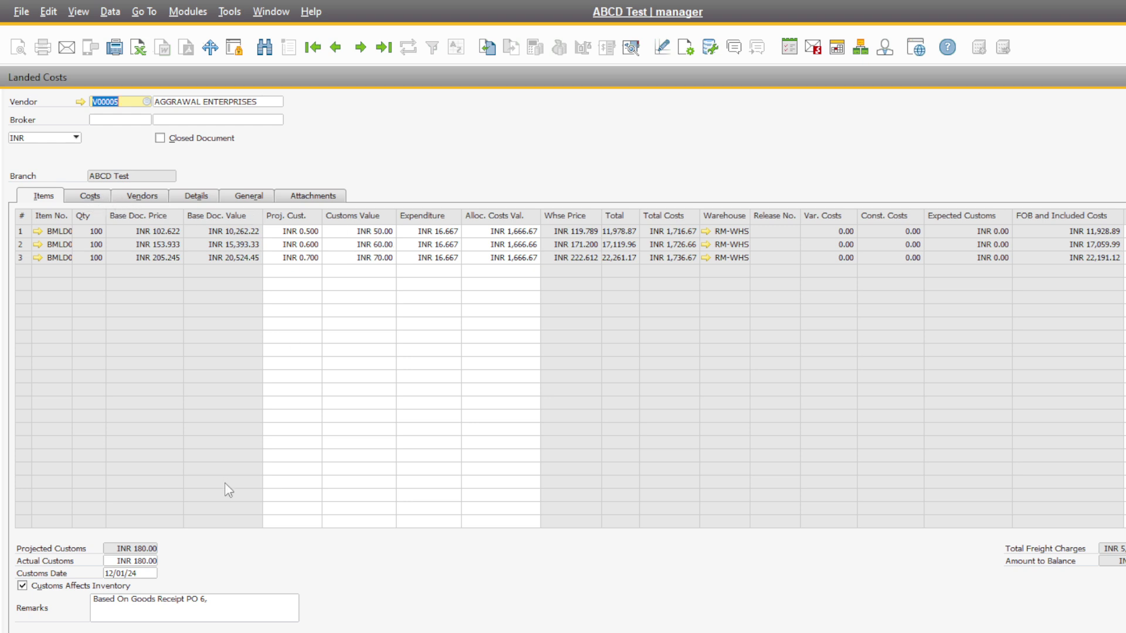
left_click(33, 631)
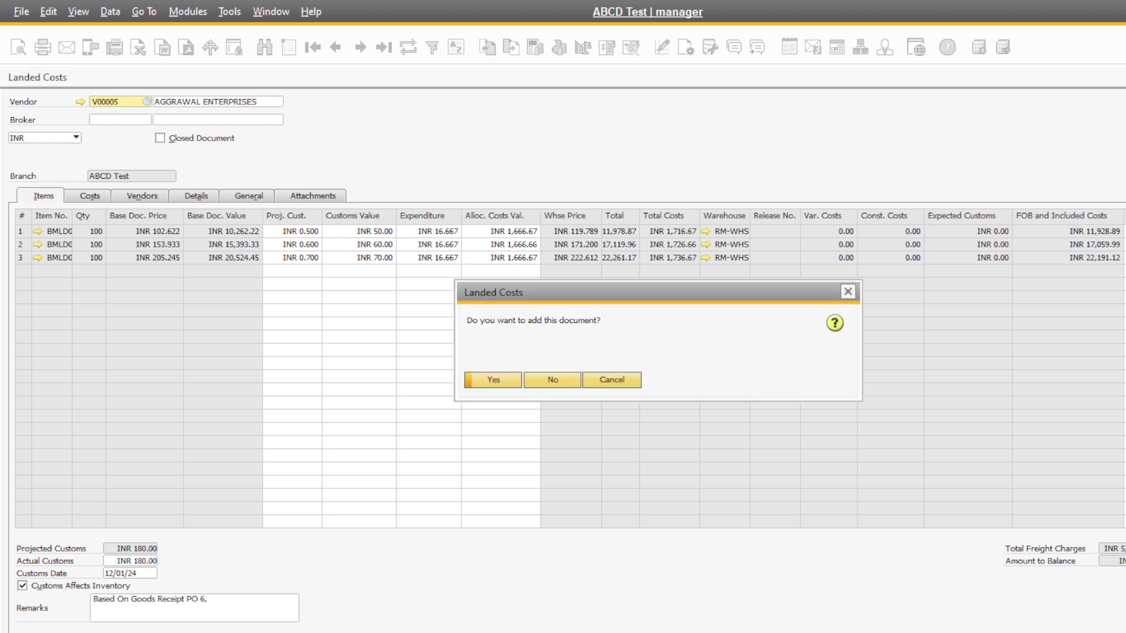
left_click(512, 382)
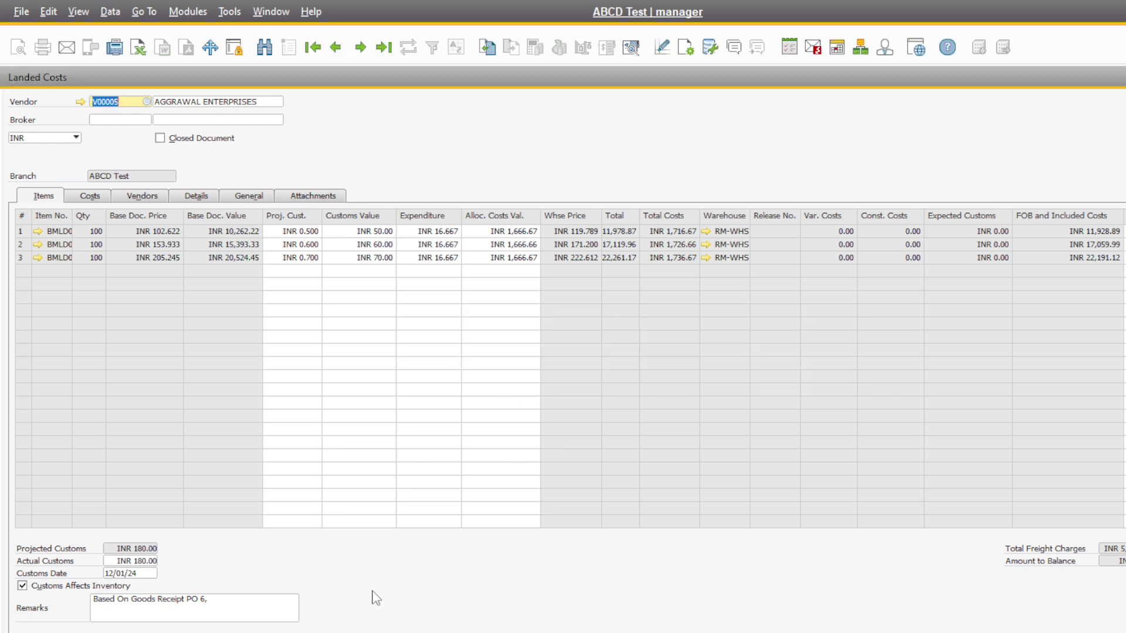
Step: Clear the customs values of all three item rows in the landed costs document
left_click(383, 231)
key("BackSpace")
left_click(385, 245)
key("BackSpace")
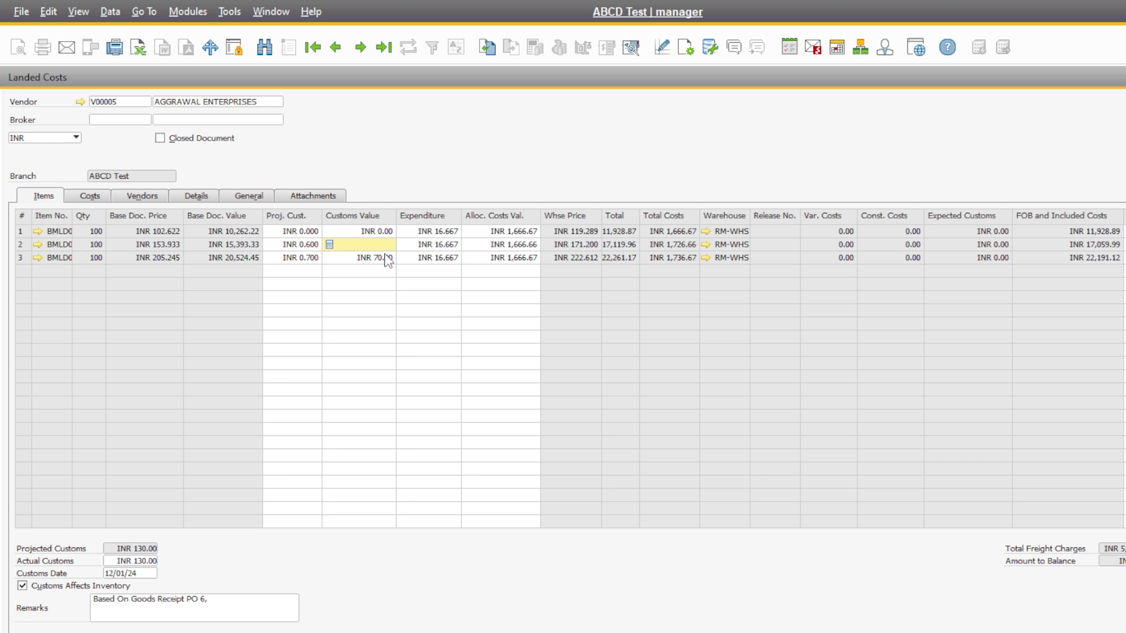
left_click(387, 257)
key("BackSpace")
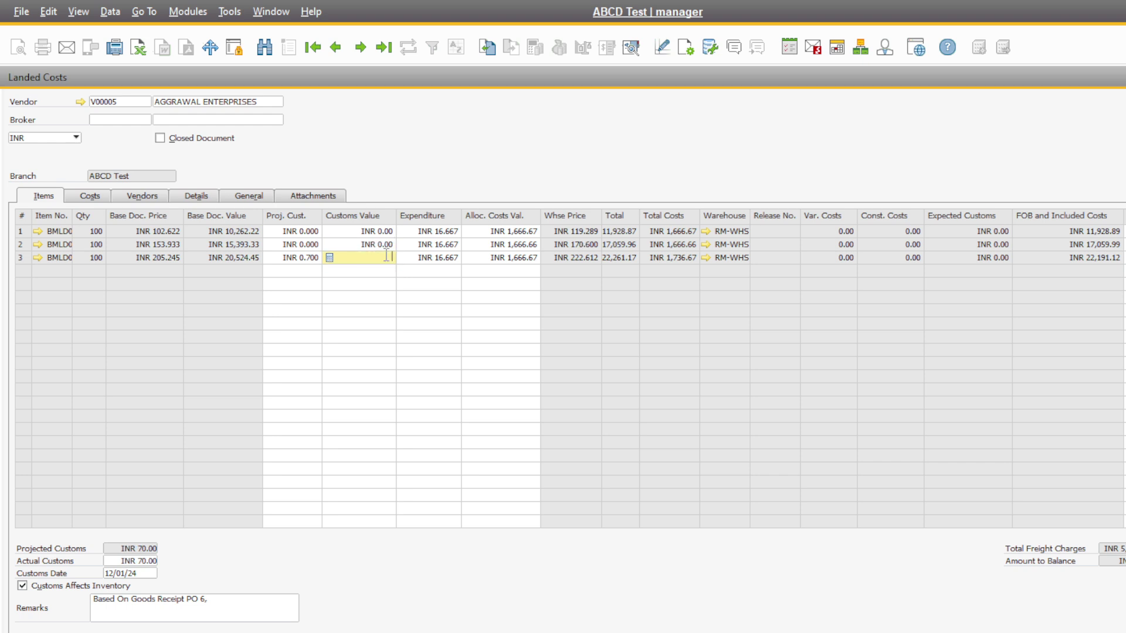
Step: Add the landed costs document and close the empty landed costs form
key("Return")
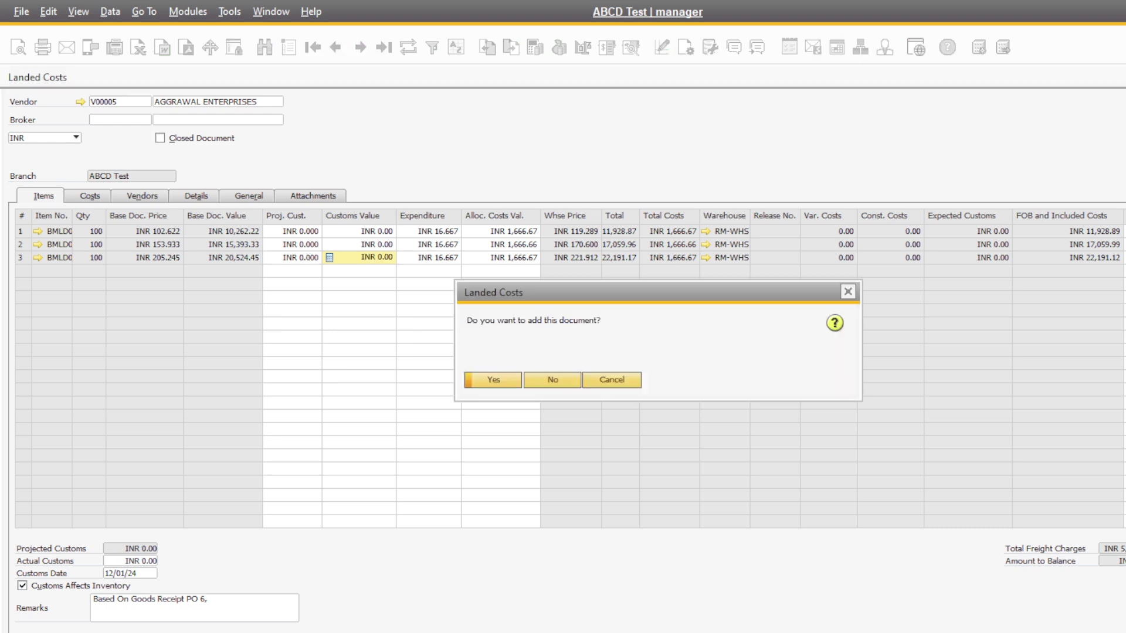
left_click(493, 386)
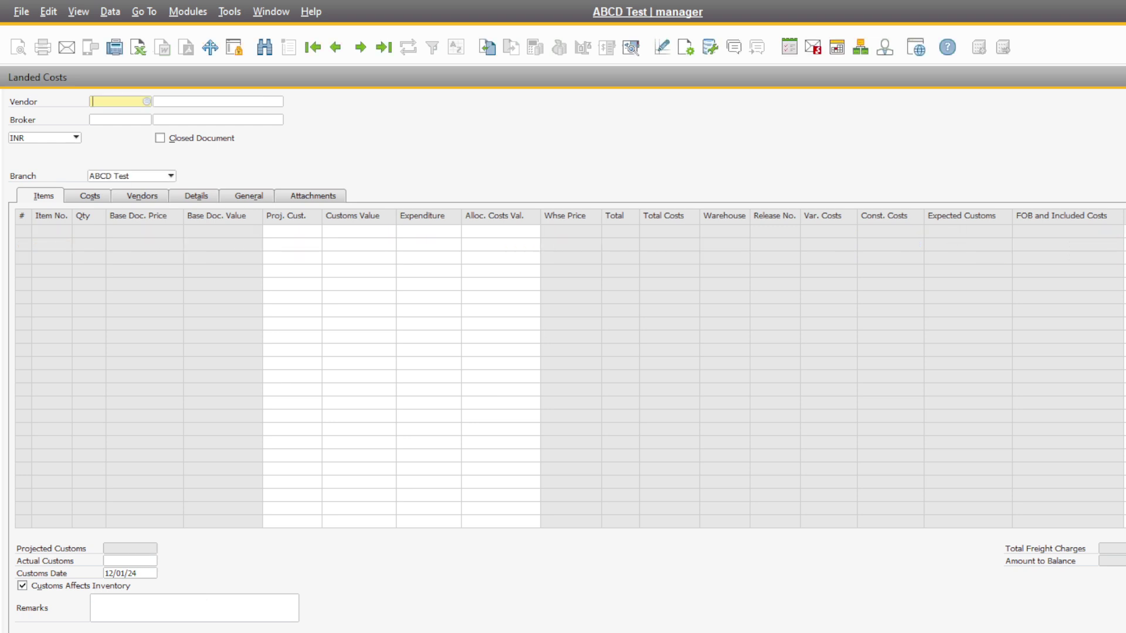
key("Escape")
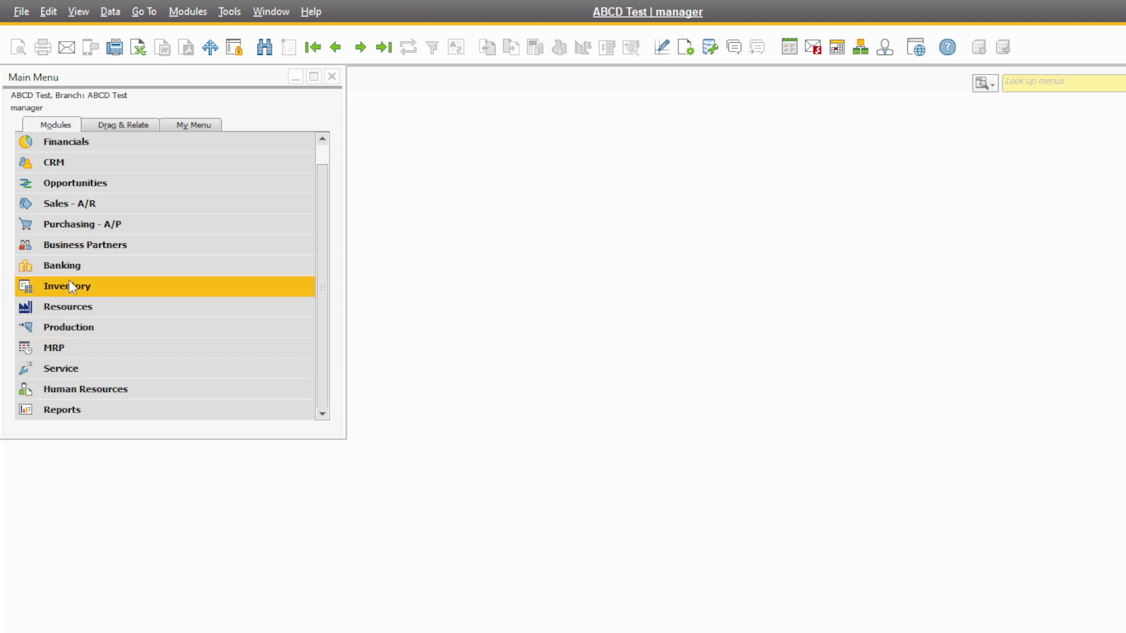
Step: Start a new A/P invoice with AGGRAWAL ENTERPRISES as the vendor
left_click(97, 223)
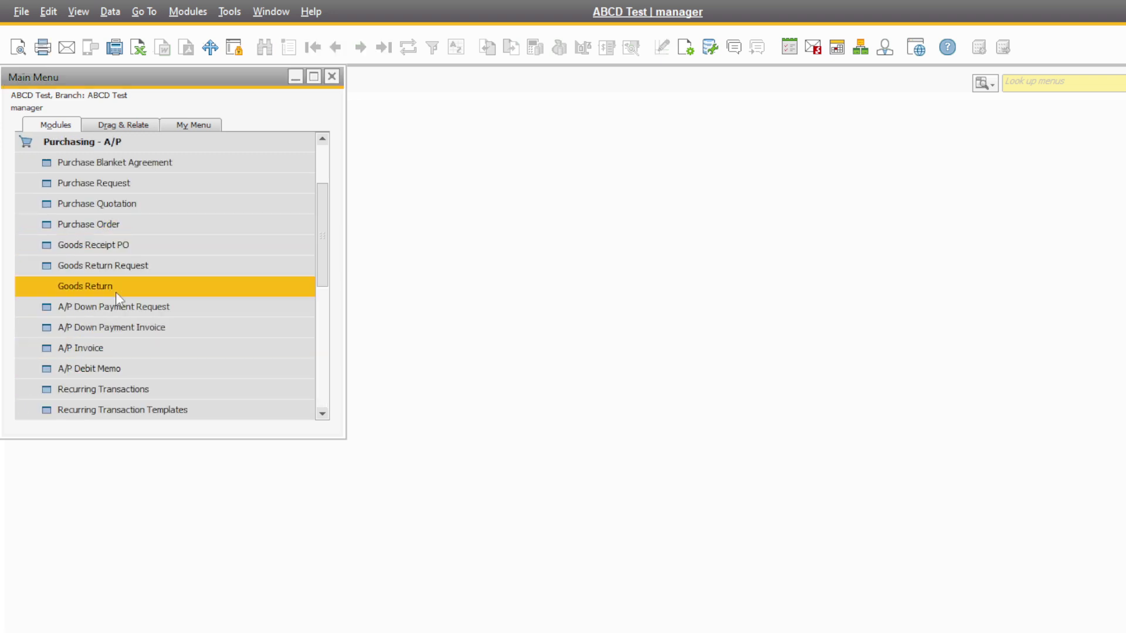
left_click(104, 347)
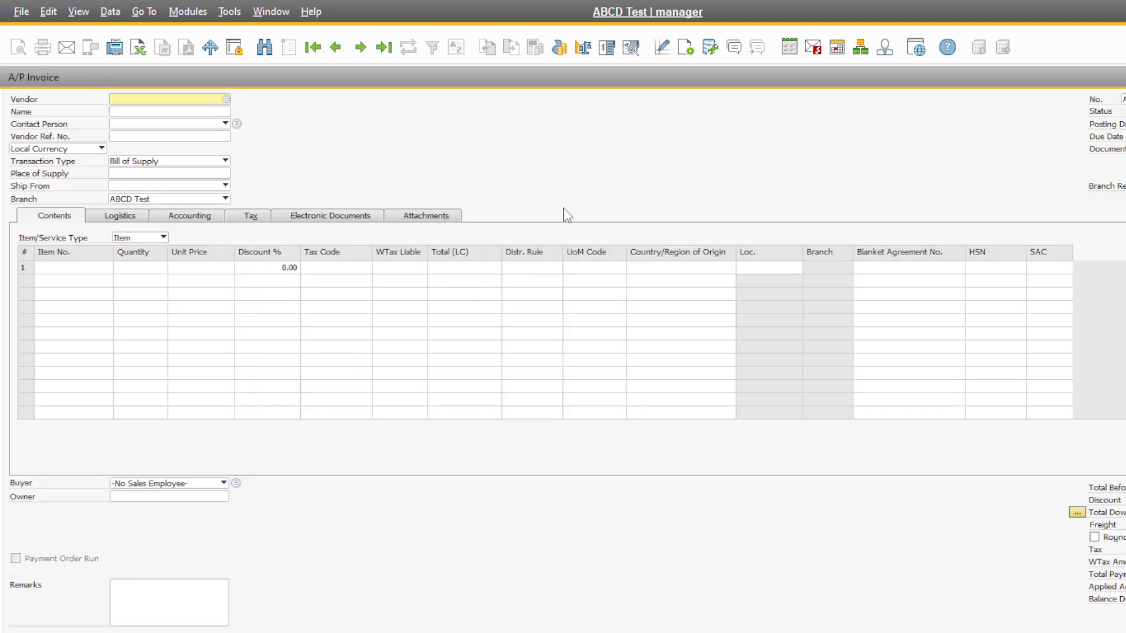
key("Tab")
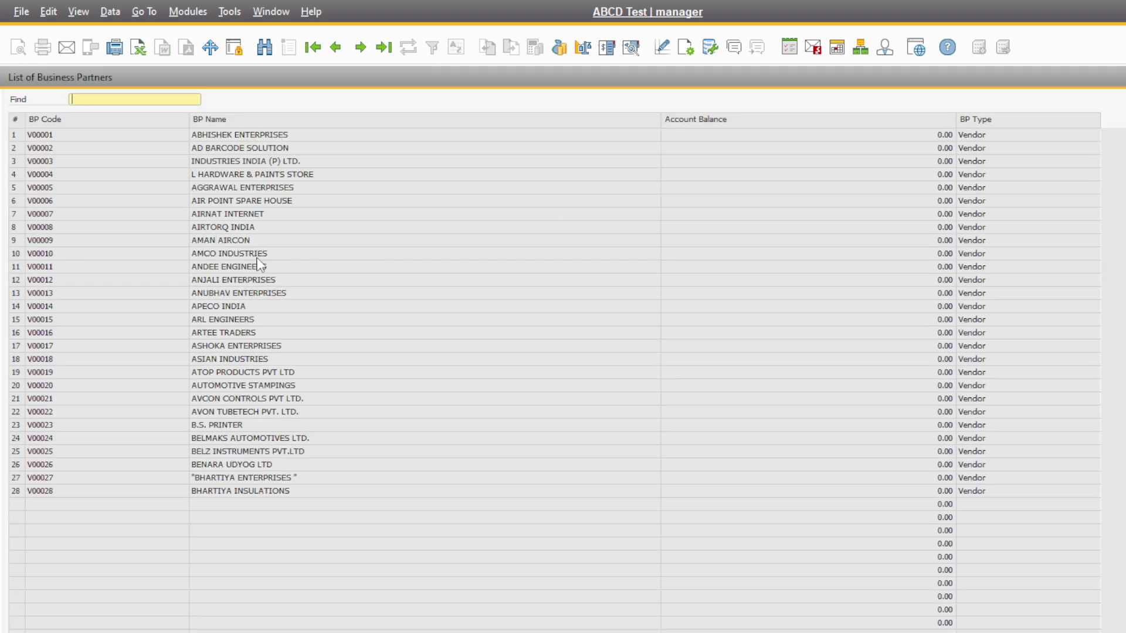
left_click(27, 189)
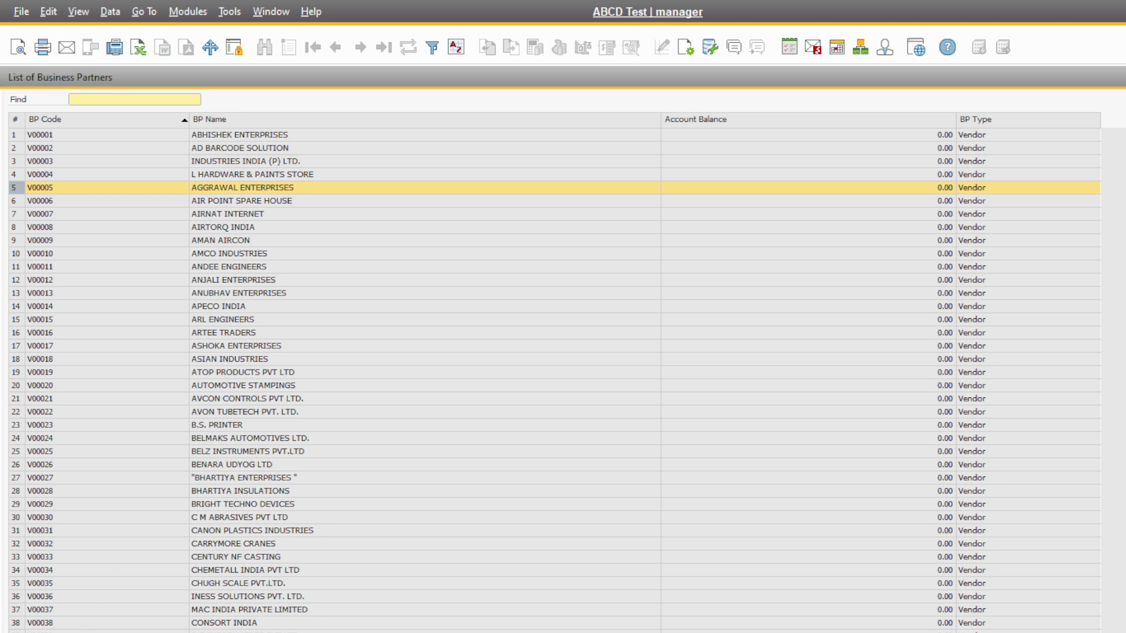
key("Return")
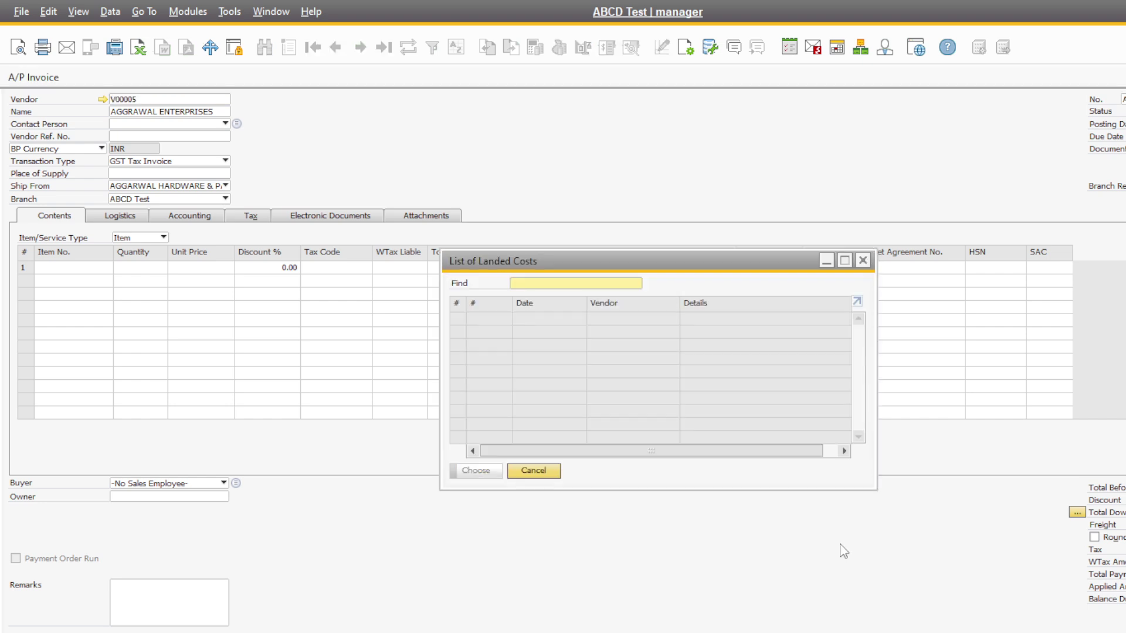
Step: Close the empty landed costs list and copy goods receipt PO 6 into the A/P invoice with Customize, including its three items and freight
left_click(863, 261)
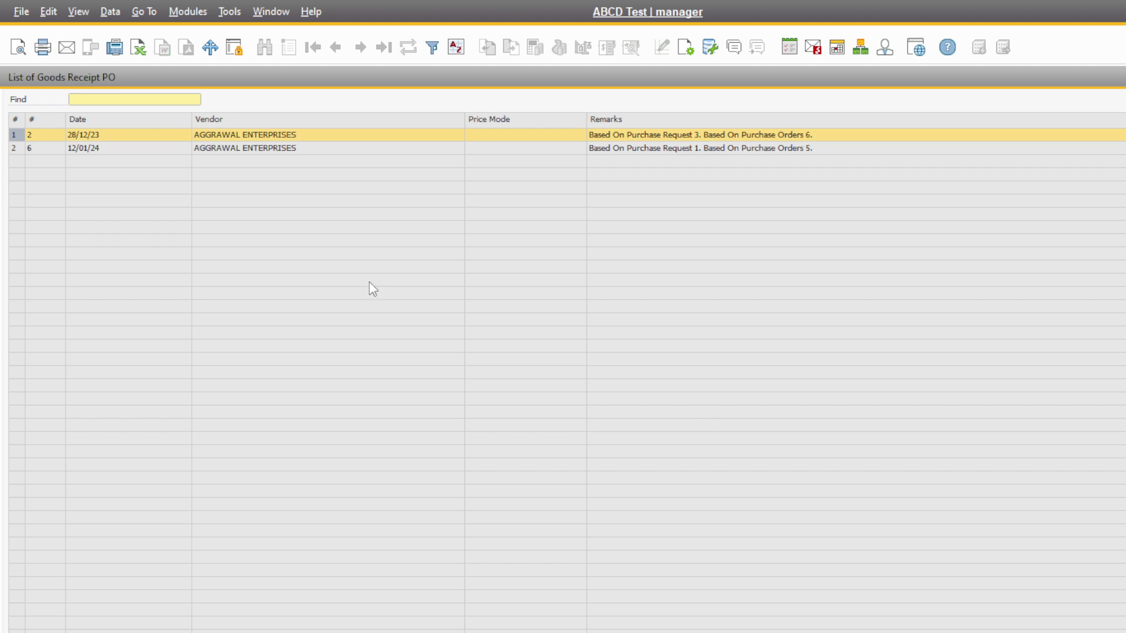
left_click(22, 151)
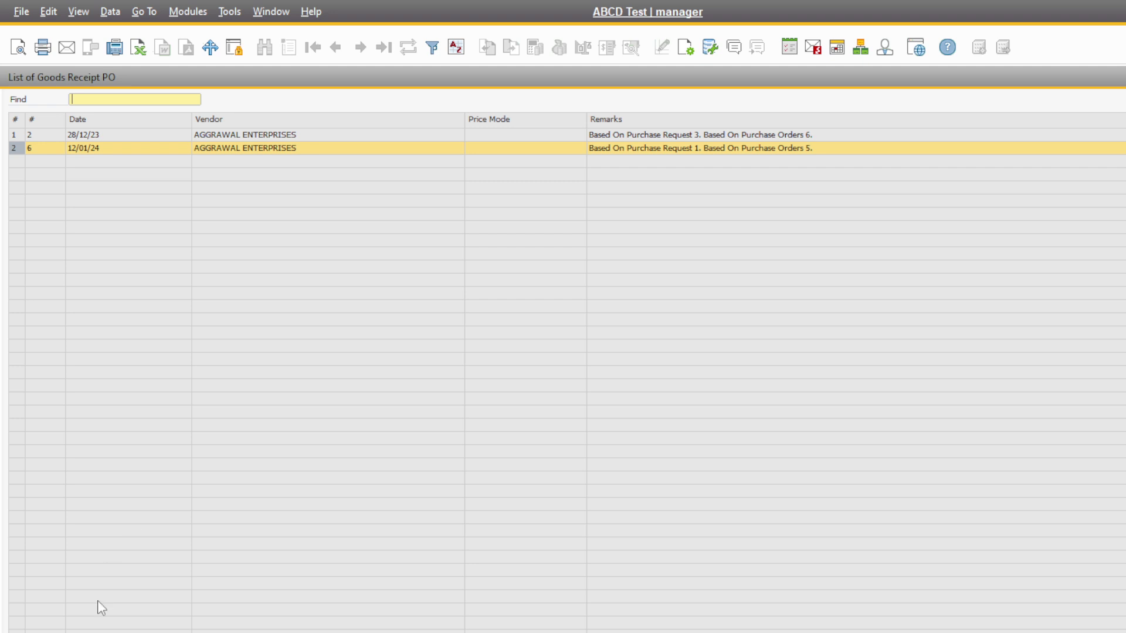
key("Return")
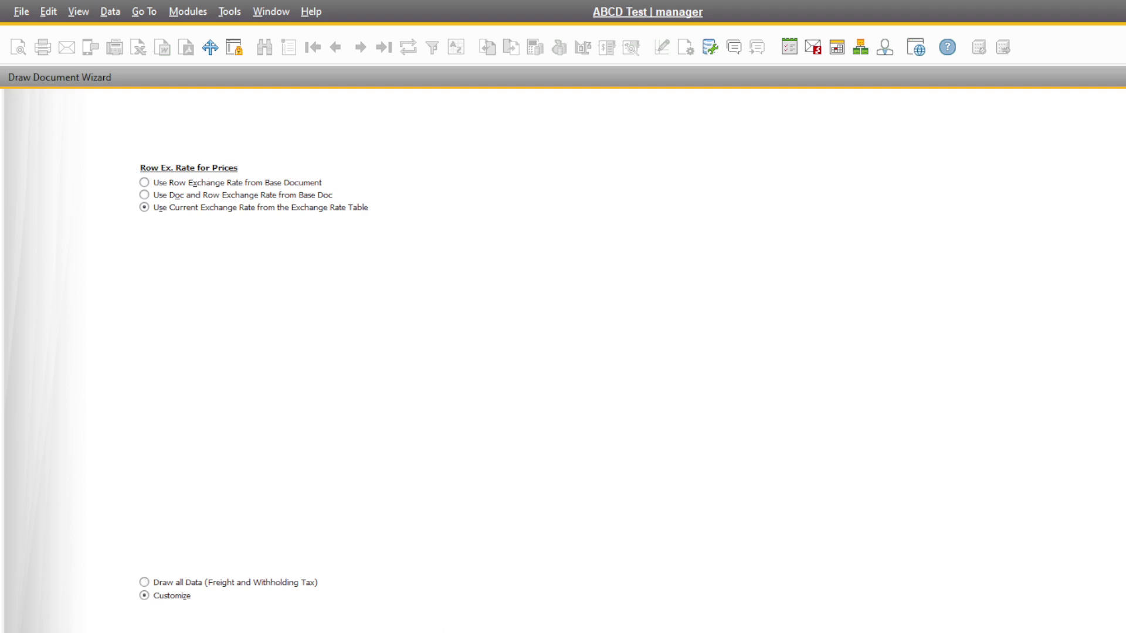
key("Return")
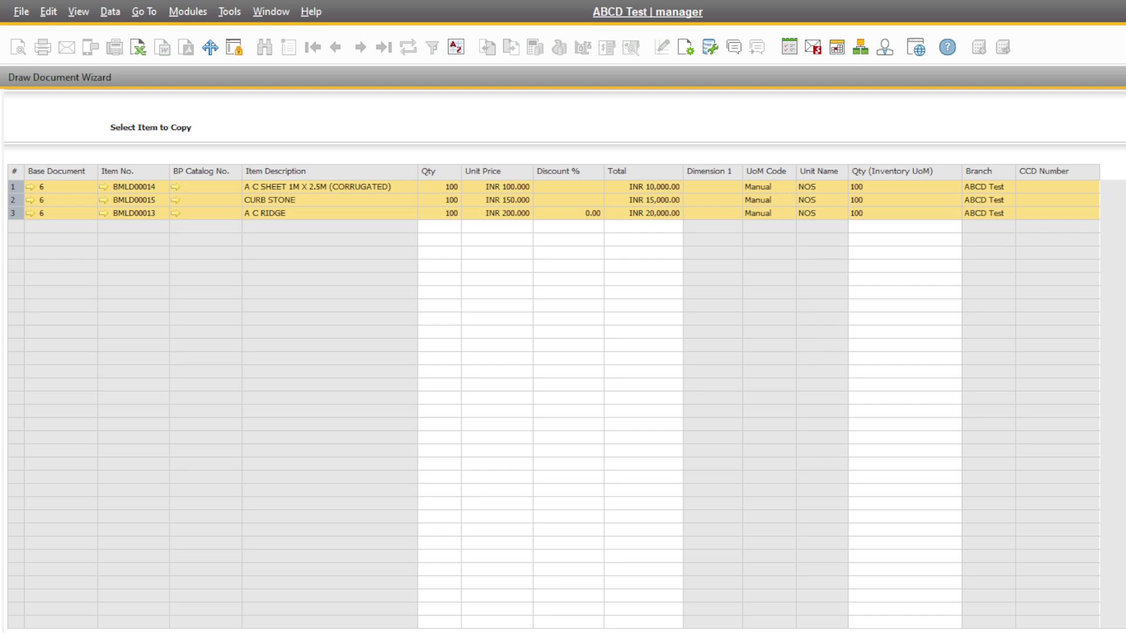
key("Return")
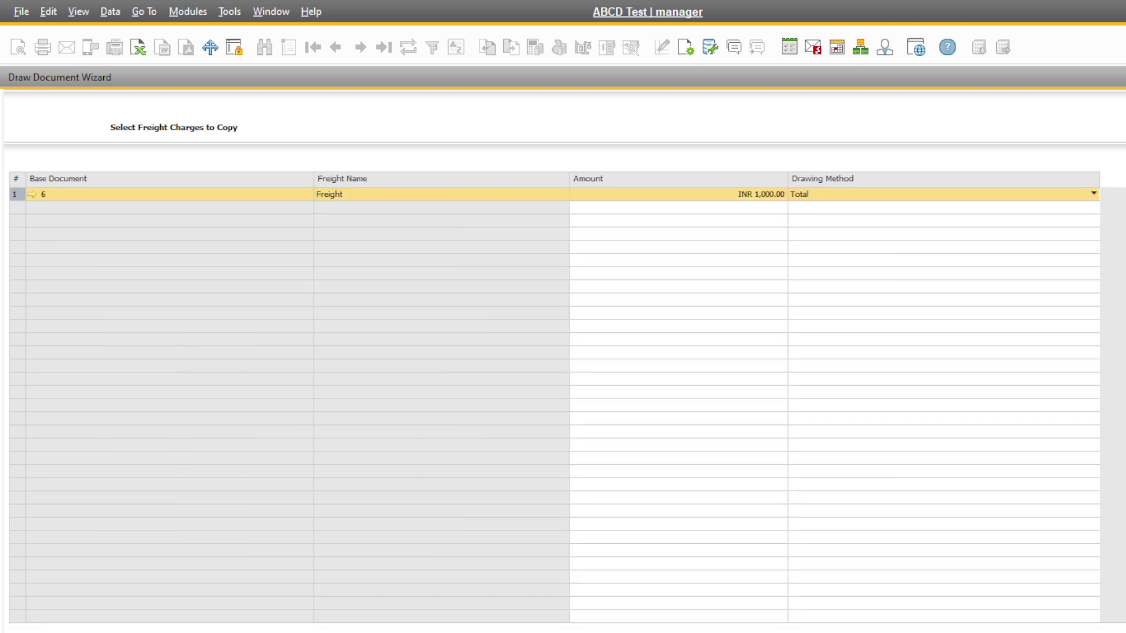
key("Return")
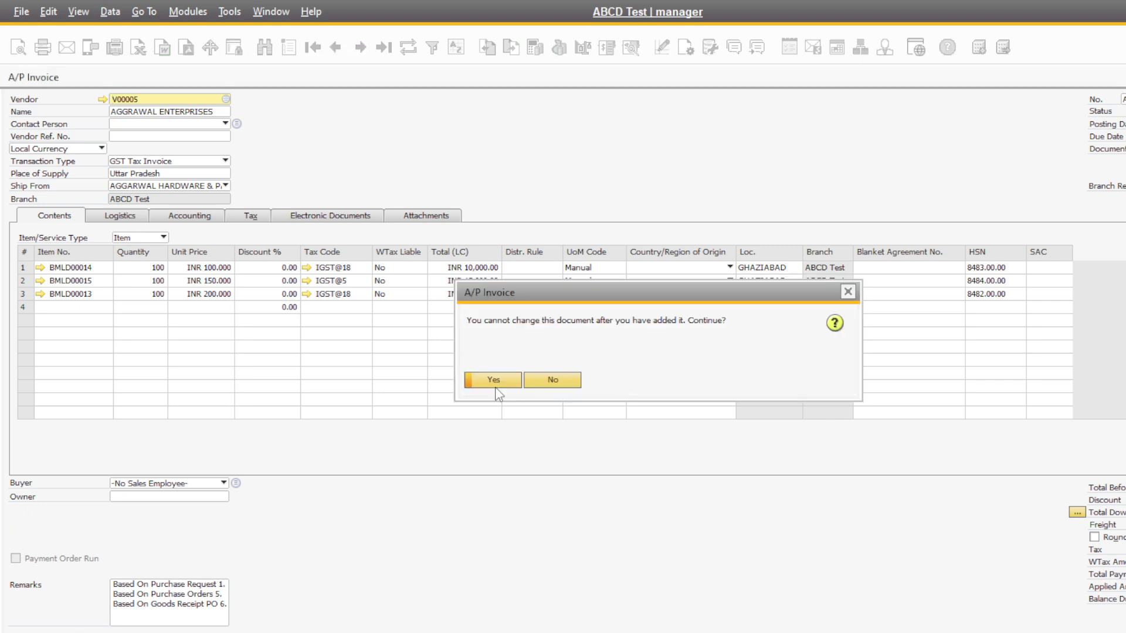
Step: Add the A/P invoice based on goods receipt PO 6, confirming that it cannot be changed, and close the invoice form
left_click(496, 384)
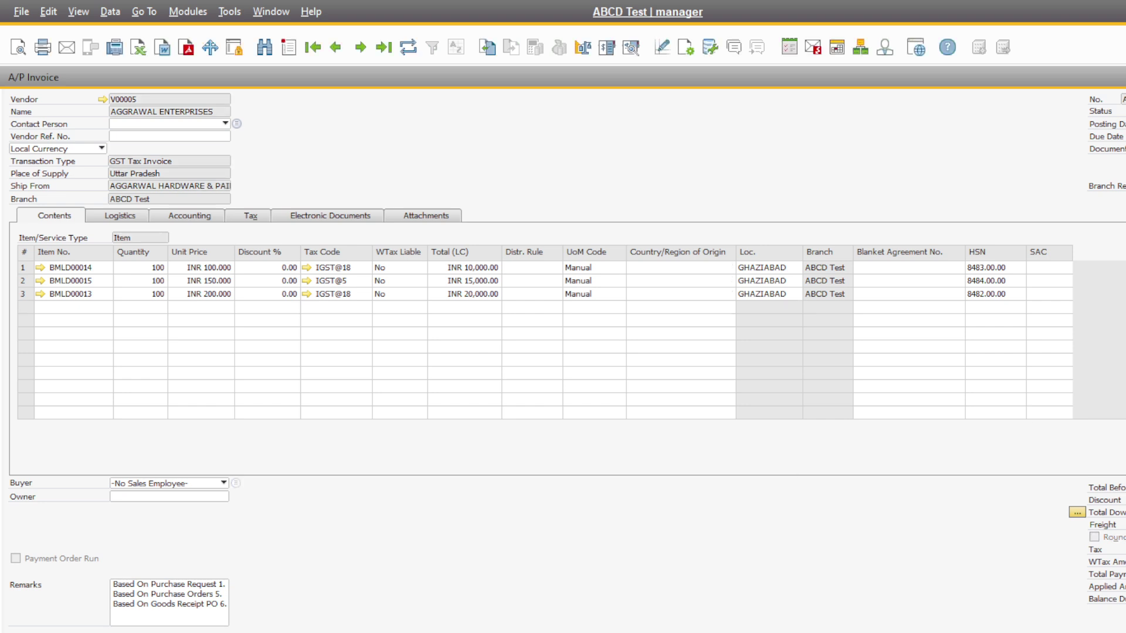
key("Escape")
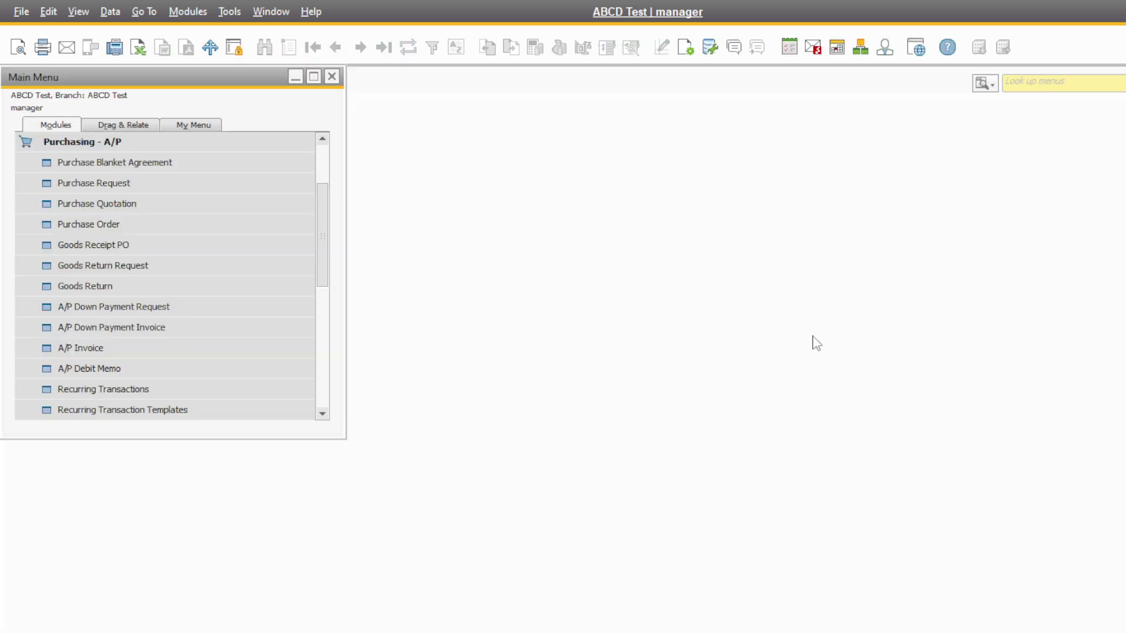
left_click(26, 143)
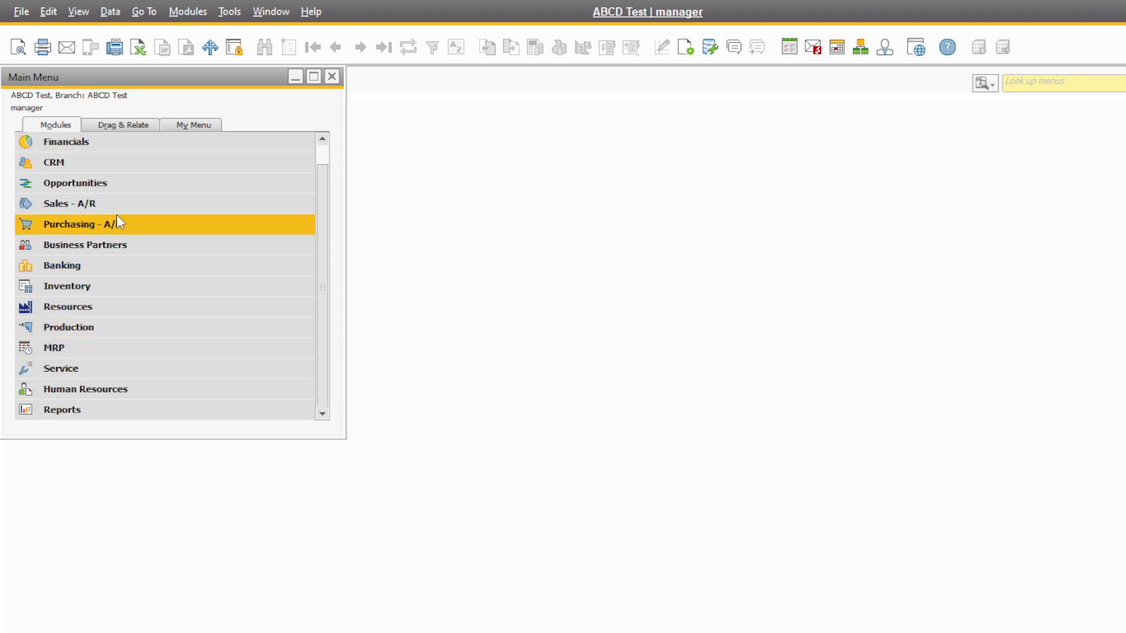
left_click(99, 151)
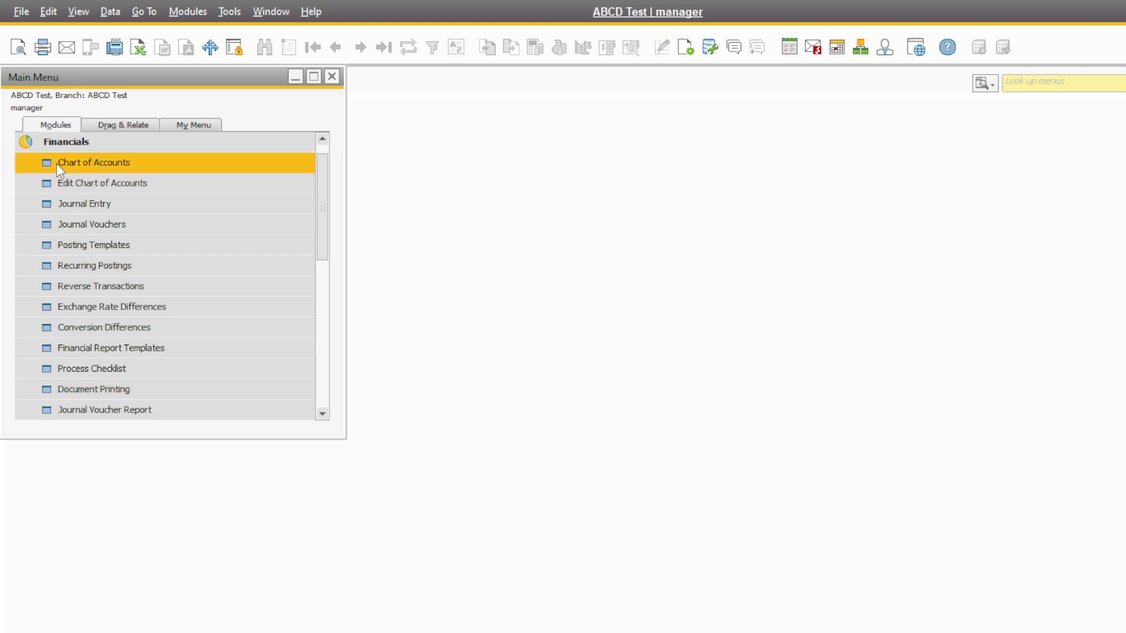
left_click(25, 148)
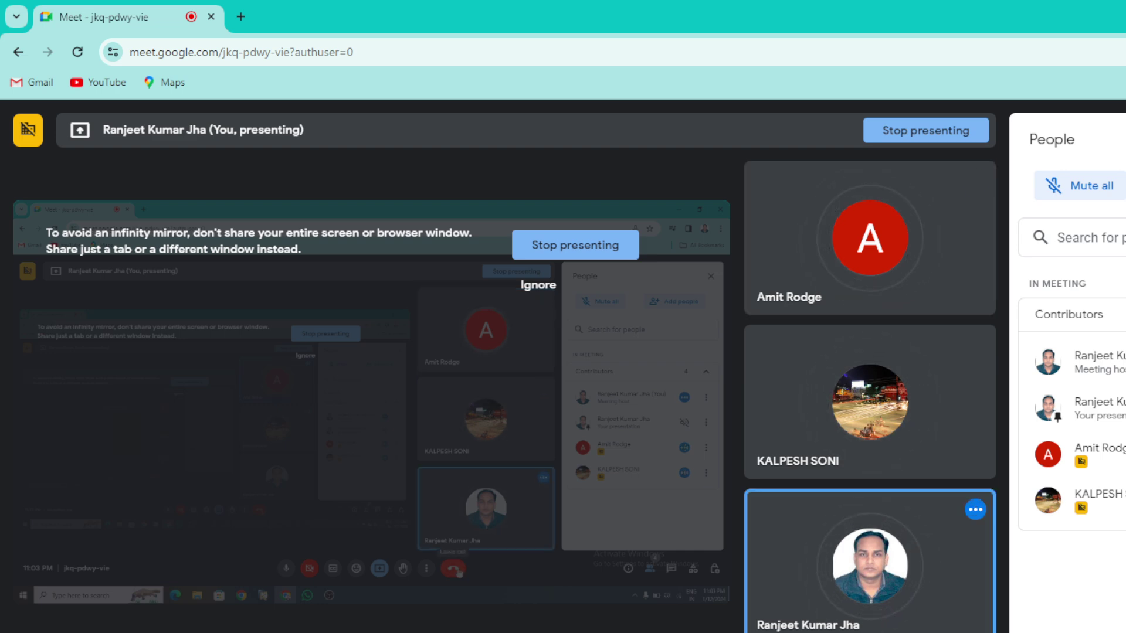
Step: Switch to the Google Meet call in the browser and end it for everyone
left_click(808, 632)
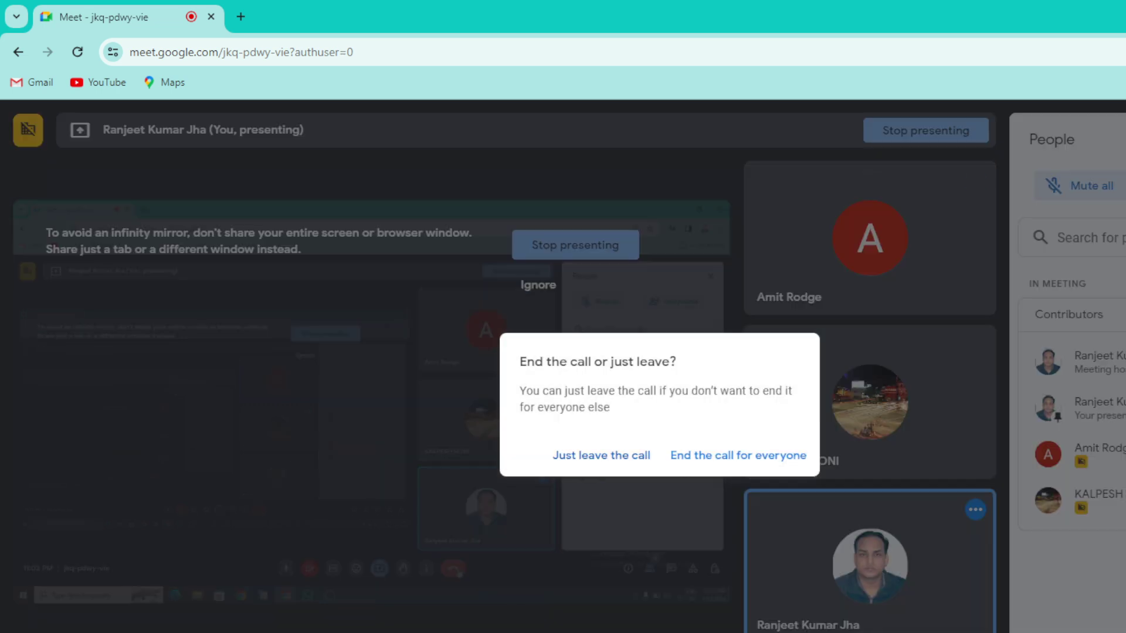
left_click(749, 458)
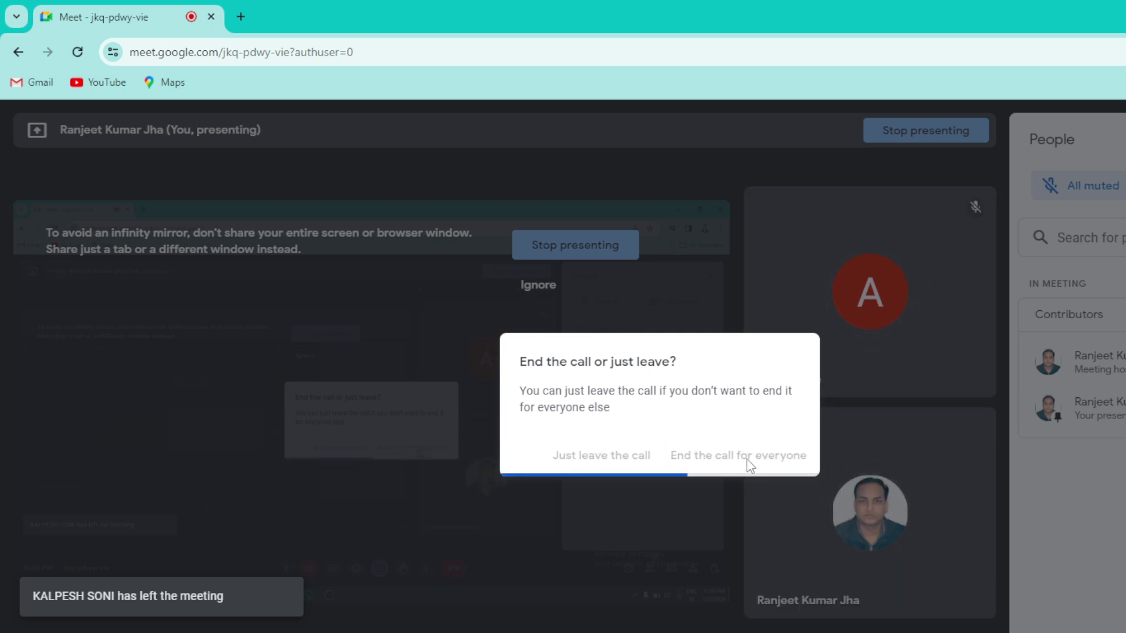